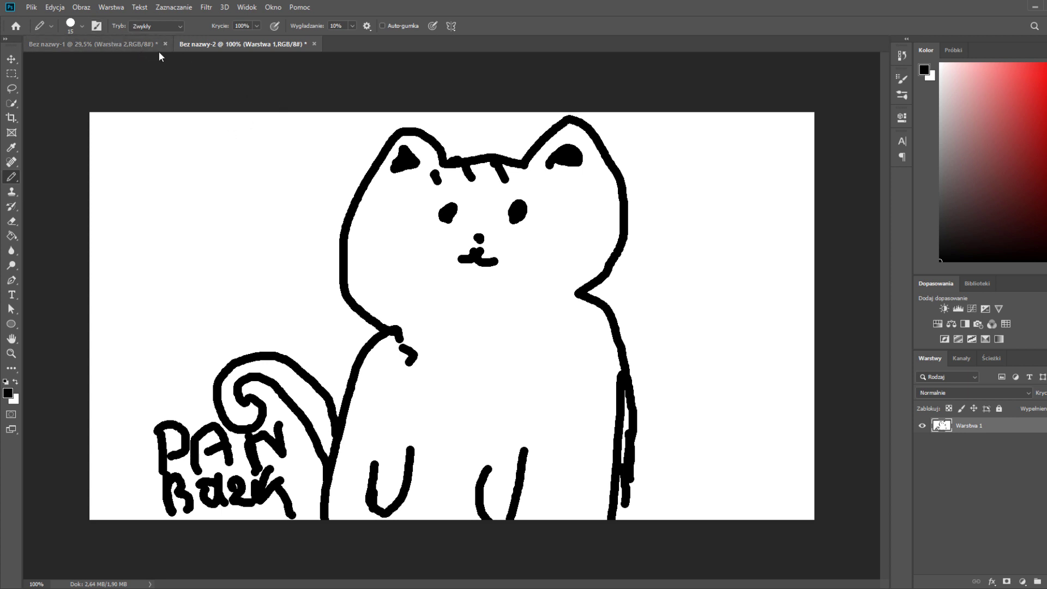
# Flip between the Bez nazwy-1 and Bez nazwy-2 tabs to compare the two cat doodles
pyautogui.click(127, 46)
pyautogui.click(230, 42)
pyautogui.click(120, 40)
pyautogui.click(221, 44)
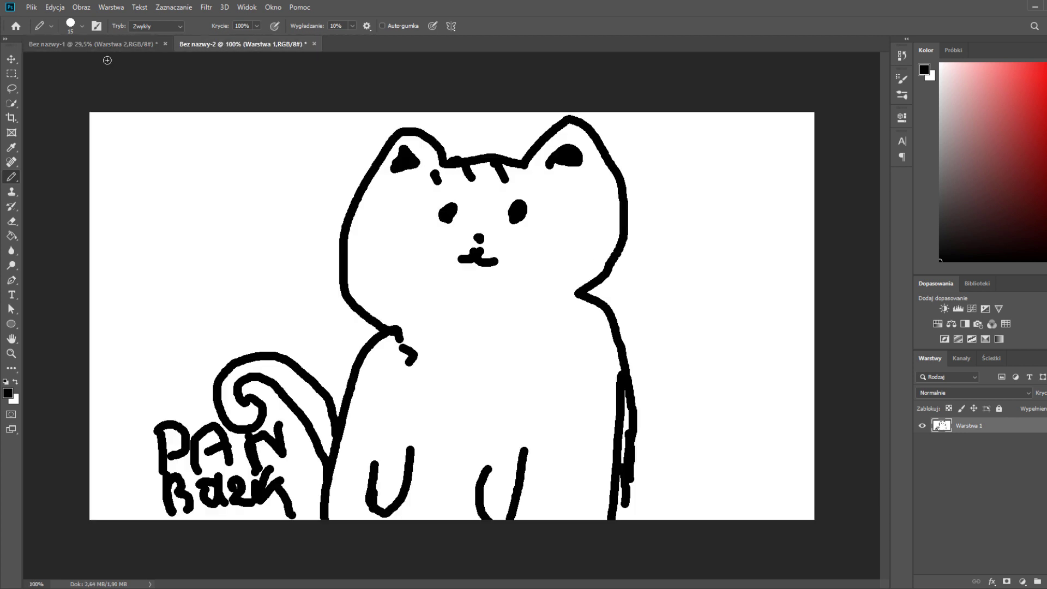
pyautogui.click(81, 45)
pyautogui.click(227, 47)
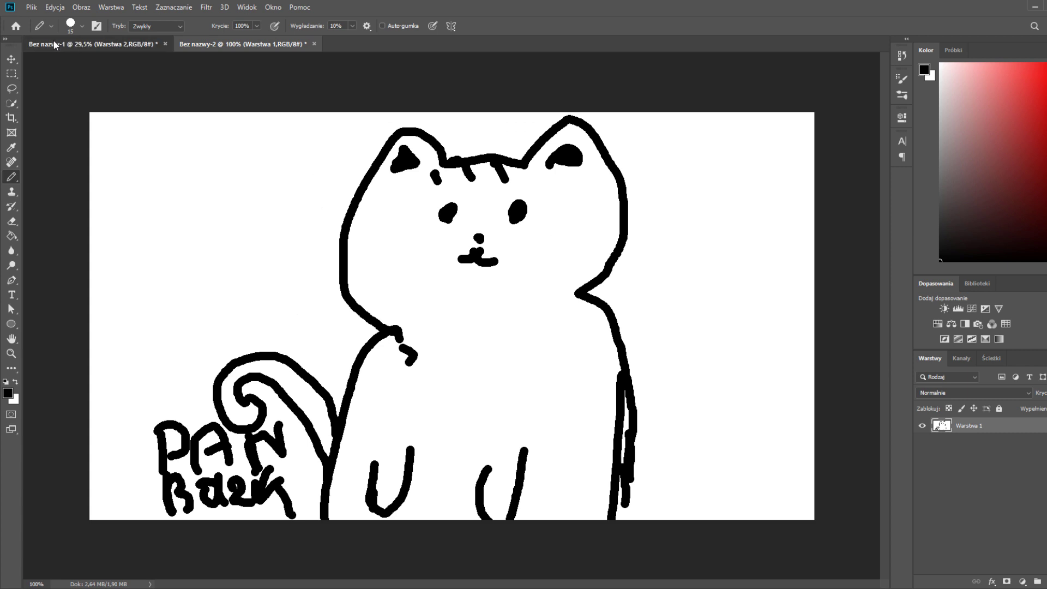
pyautogui.click(53, 41)
pyautogui.click(262, 43)
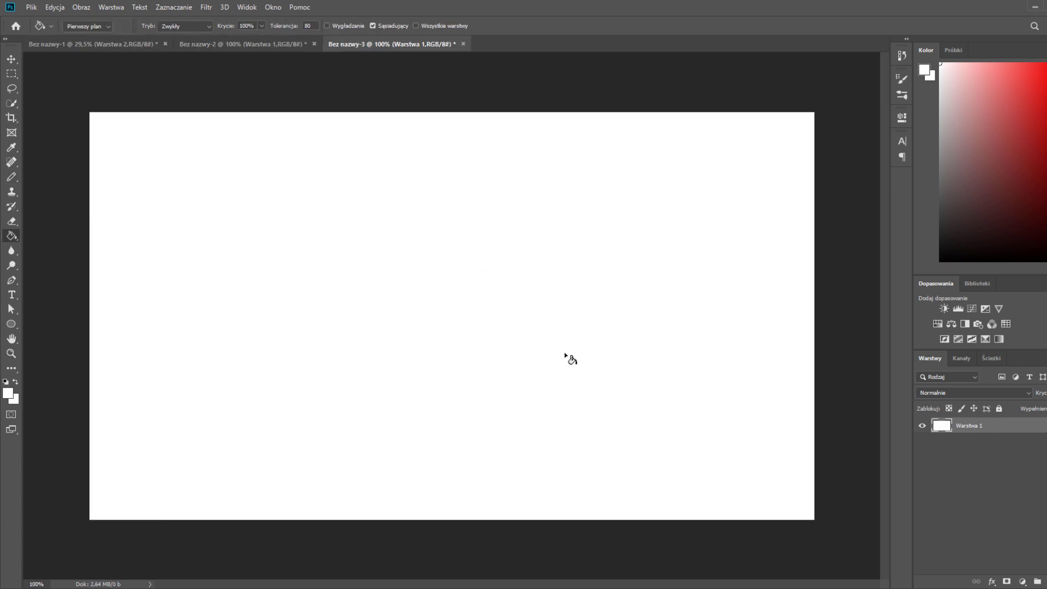
# With a black Pencil, draw the long body outline, a pointed ear and an eye dot
pyautogui.click(11, 177)
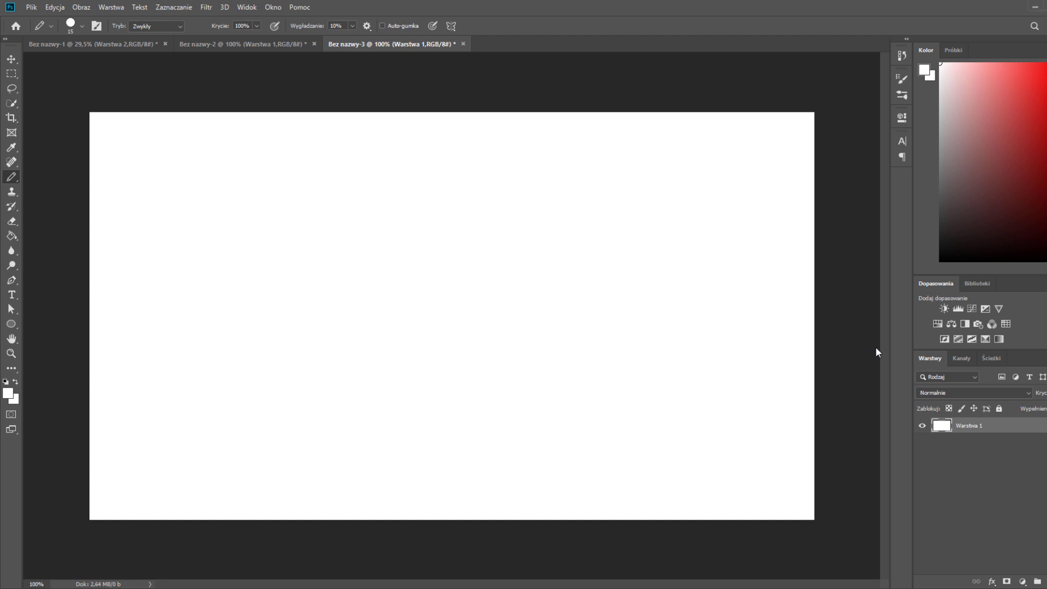
pyautogui.moveTo(955, 222); pyautogui.dragTo(939, 263)
pyautogui.click(144, 349)
pyautogui.moveTo(144, 349)
pyautogui.mouseDown()
pyautogui.moveTo(220, 410)
pyautogui.moveTo(355, 418)
pyautogui.moveTo(611, 409)
pyautogui.moveTo(695, 382)
pyautogui.moveTo(717, 360)
pyautogui.moveTo(300, 343)
pyautogui.moveTo(241, 304)
pyautogui.mouseUp()
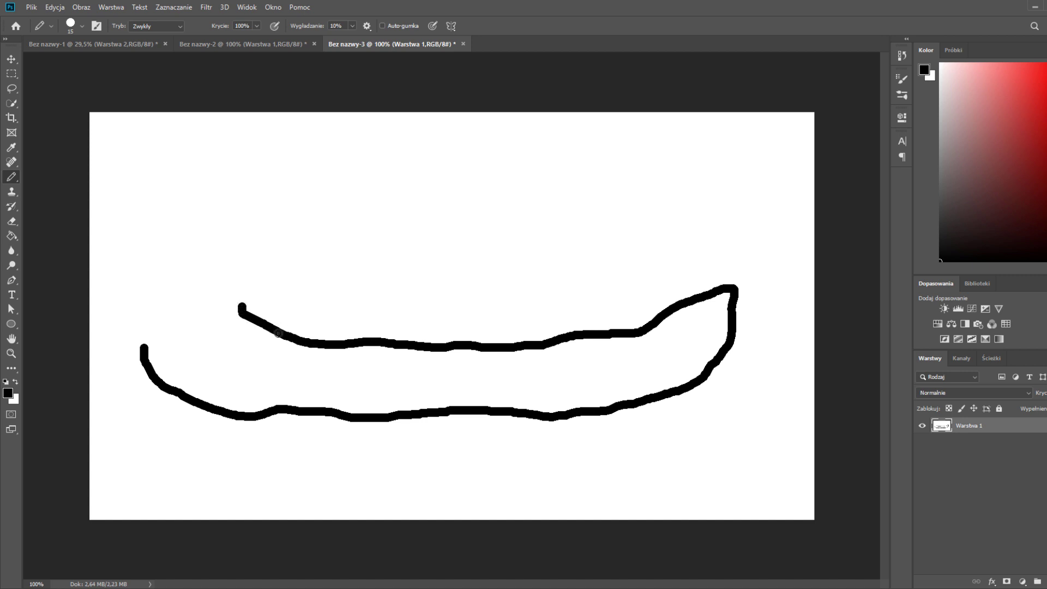
pyautogui.click(246, 328)
pyautogui.moveTo(235, 310)
pyautogui.mouseDown()
pyautogui.moveTo(197, 303)
pyautogui.moveTo(179, 279)
pyautogui.moveTo(162, 297)
pyautogui.moveTo(145, 363)
pyautogui.mouseUp()
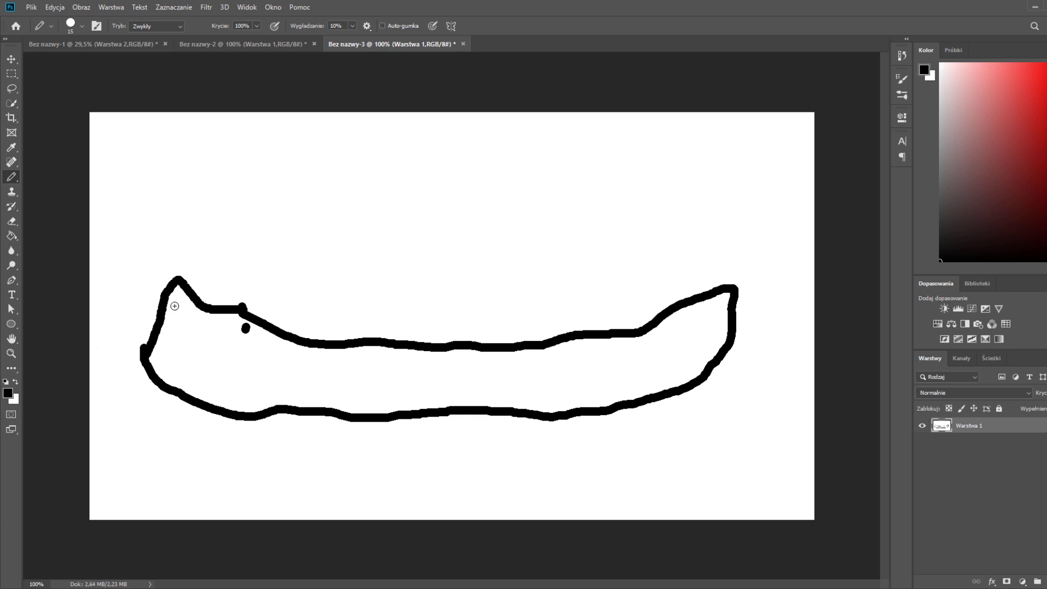
# Fill the ear black, then add a nose, mouth, second pointed ear and second eye
pyautogui.moveTo(163, 308); pyautogui.dragTo(199, 316)
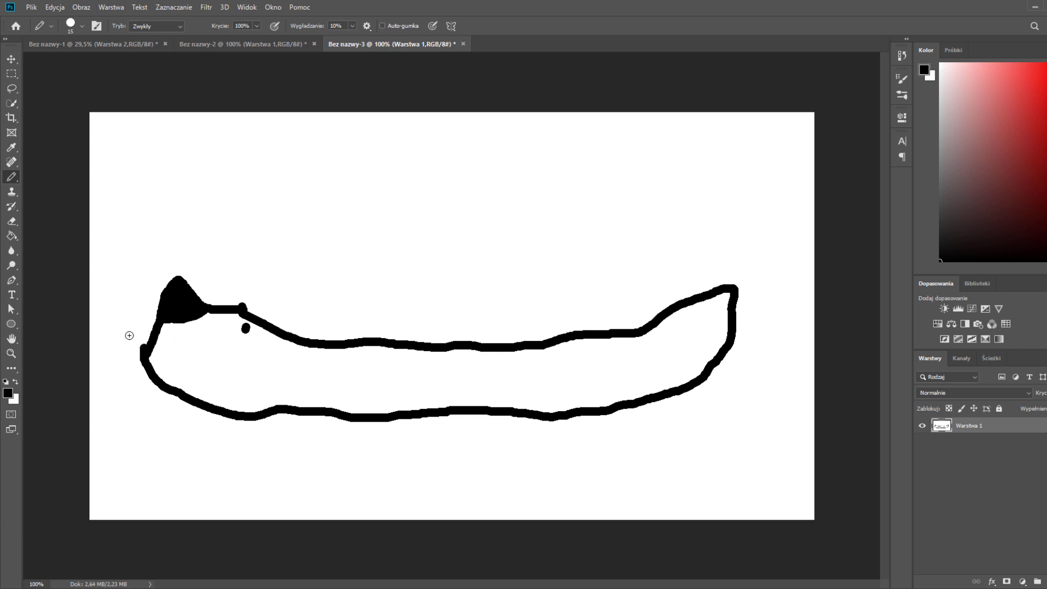
pyautogui.click(145, 351)
pyautogui.moveTo(162, 354); pyautogui.dragTo(224, 372)
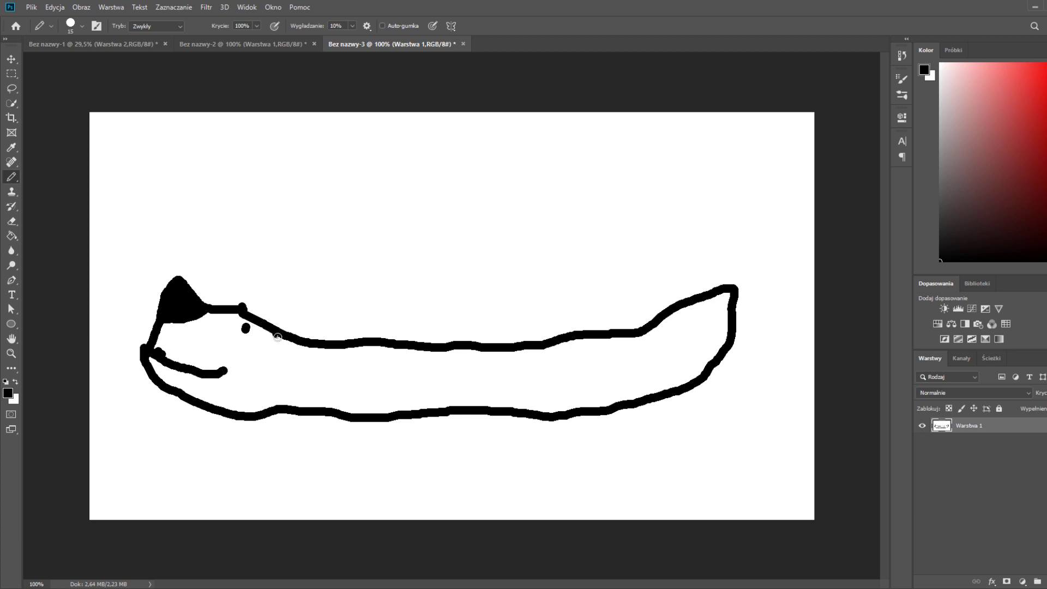
pyautogui.moveTo(277, 337)
pyautogui.mouseDown()
pyautogui.moveTo(301, 317)
pyautogui.moveTo(308, 287)
pyautogui.moveTo(262, 316)
pyautogui.moveTo(297, 264)
pyautogui.moveTo(234, 308)
pyautogui.mouseUp()
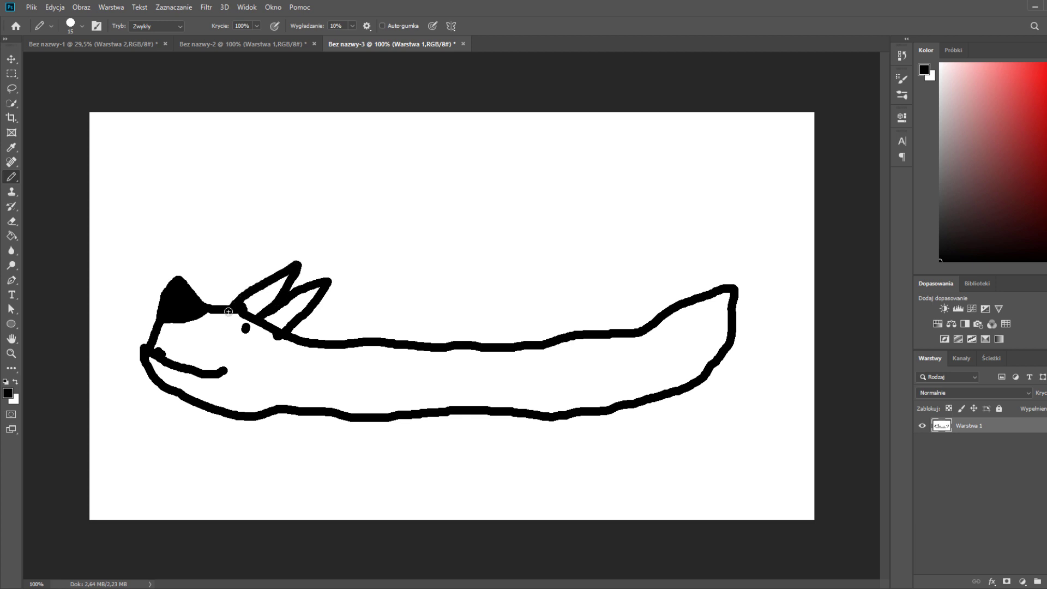
pyautogui.click(258, 332)
# Draw stripes, inner body lines and a few dots across the fox's body
pyautogui.moveTo(559, 349); pyautogui.dragTo(521, 419)
pyautogui.moveTo(731, 292); pyautogui.dragTo(319, 406)
pyautogui.moveTo(433, 351); pyautogui.dragTo(390, 395)
pyautogui.click(620, 384)
pyautogui.moveTo(487, 352)
pyautogui.mouseDown()
pyautogui.moveTo(450, 384)
pyautogui.moveTo(457, 399)
pyautogui.mouseUp()
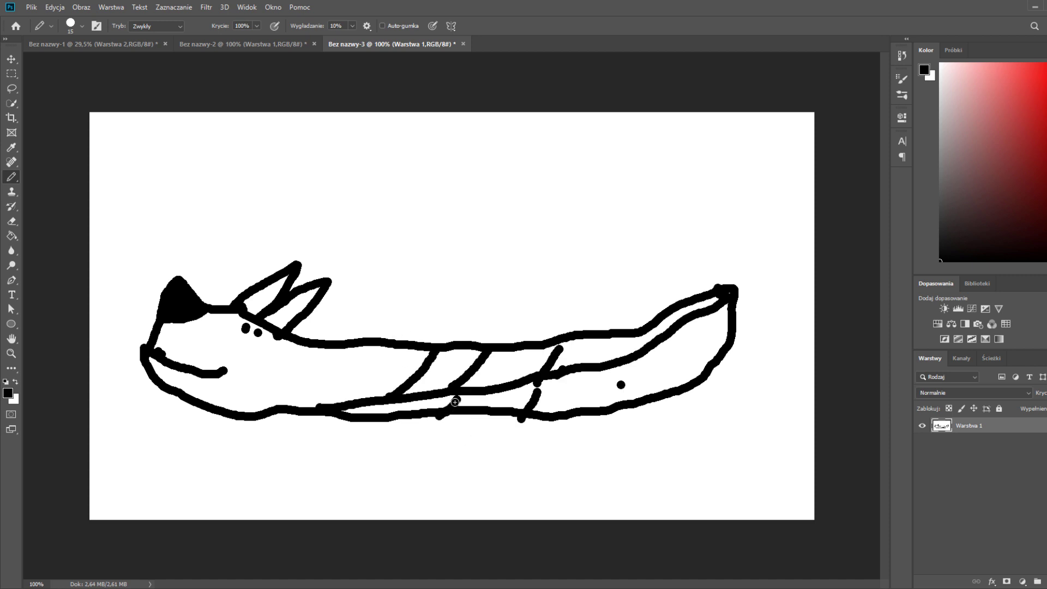
pyautogui.moveTo(394, 418); pyautogui.dragTo(413, 405)
pyautogui.click(337, 323)
pyautogui.moveTo(323, 353); pyautogui.dragTo(310, 363)
pyautogui.moveTo(303, 405); pyautogui.dragTo(353, 347)
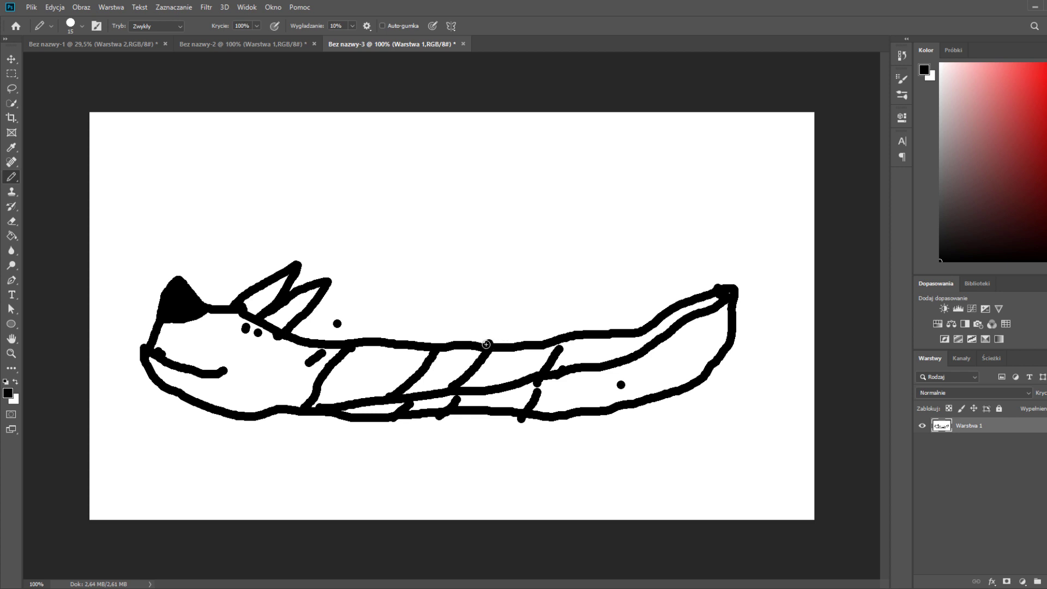
# Draw the fluffy tail, sign below the fox, and create a new transparent canvas
pyautogui.moveTo(486, 344); pyautogui.dragTo(709, 285)
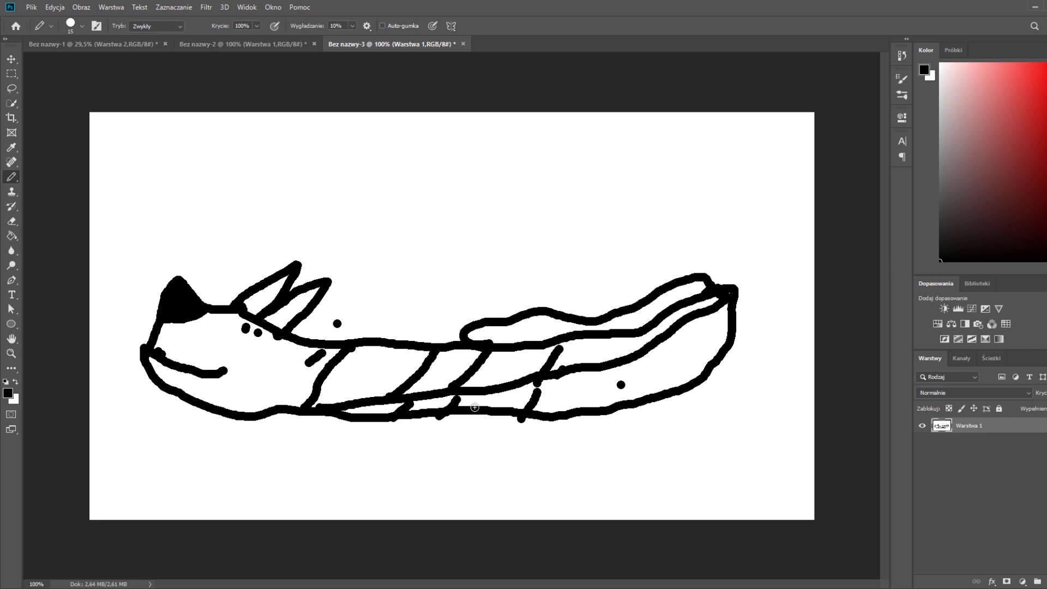
pyautogui.moveTo(471, 409)
pyautogui.mouseDown()
pyautogui.moveTo(661, 437)
pyautogui.moveTo(715, 279)
pyautogui.mouseUp()
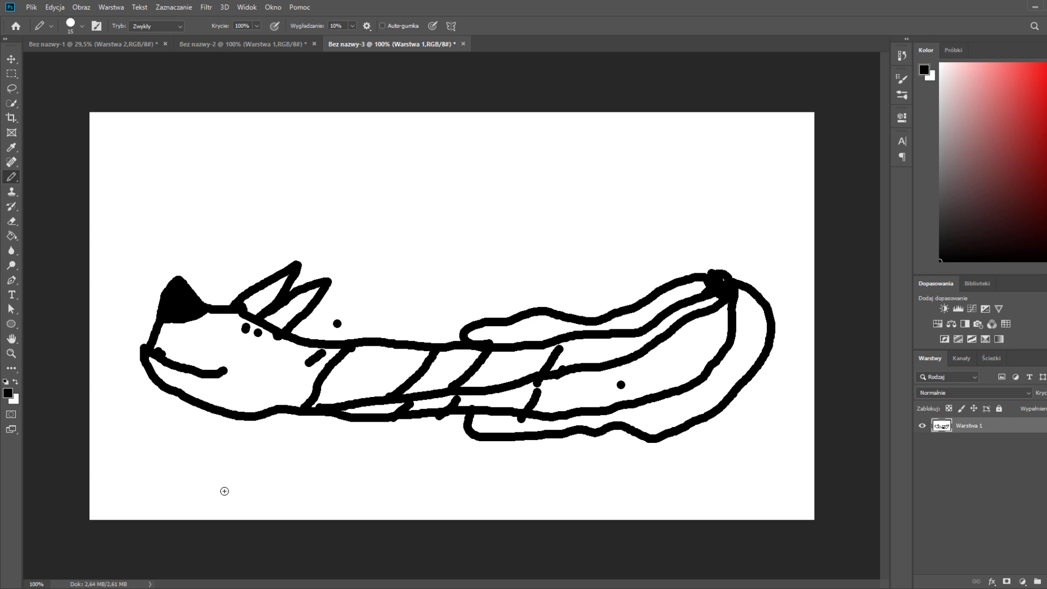
pyautogui.moveTo(223, 496)
pyautogui.mouseDown()
pyautogui.moveTo(214, 517)
pyautogui.moveTo(243, 477)
pyautogui.moveTo(458, 501)
pyautogui.mouseUp()
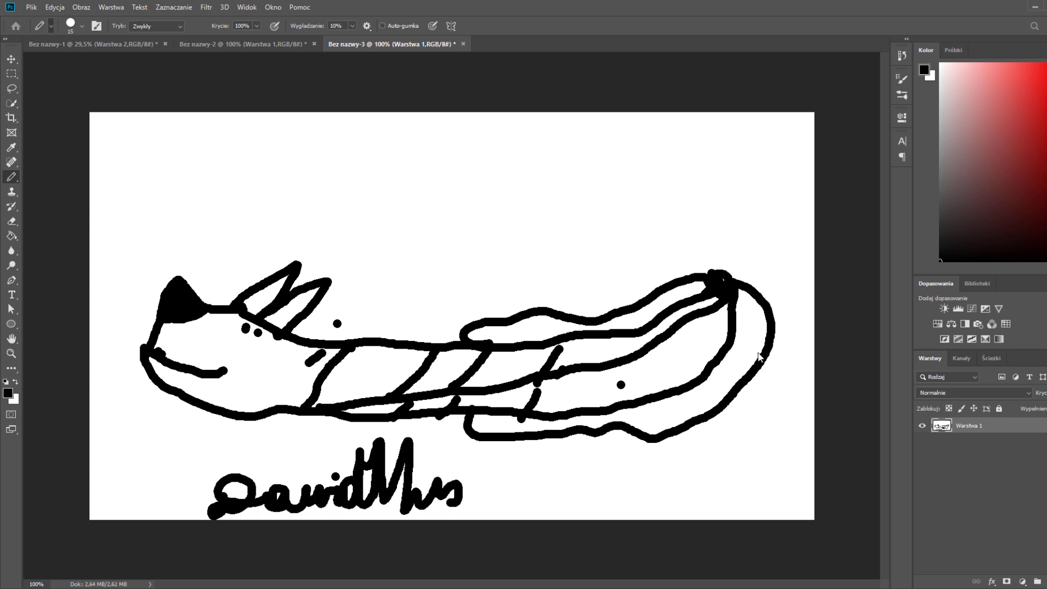
pyautogui.hotkey('ctrl', 'alt', 'n')
# Fill the transparent canvas with white and set up the black Pencil
pyautogui.press('x')
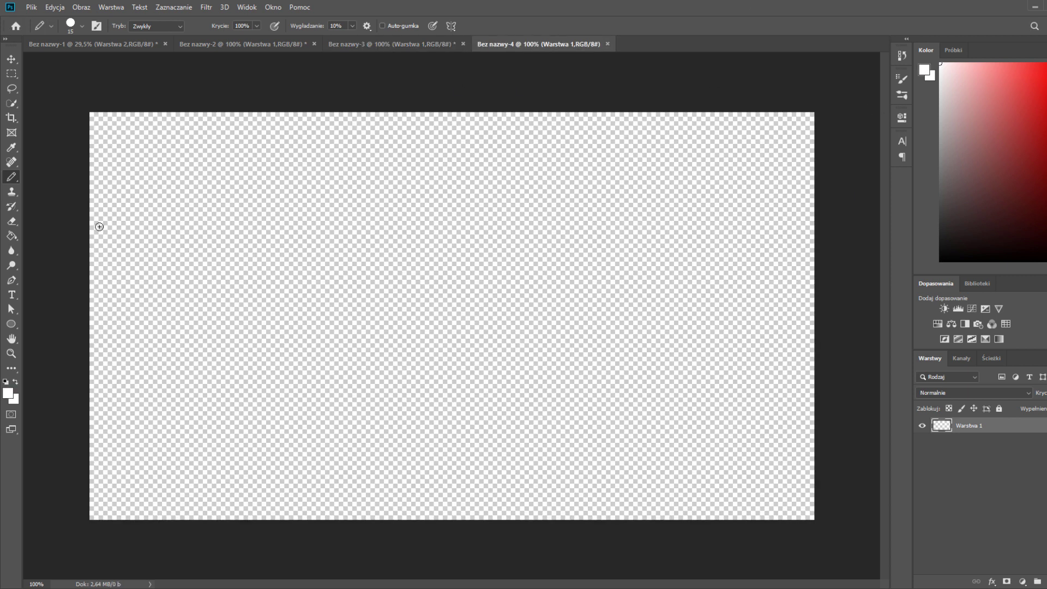
pyautogui.click(11, 235)
pyautogui.click(169, 240)
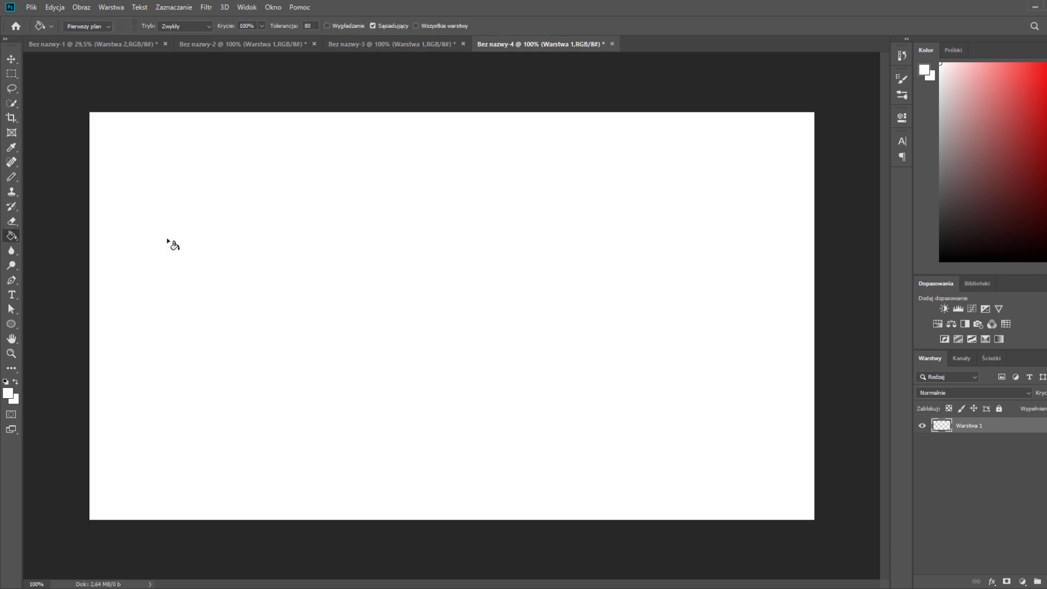
pyautogui.click(8, 176)
pyautogui.press('d')
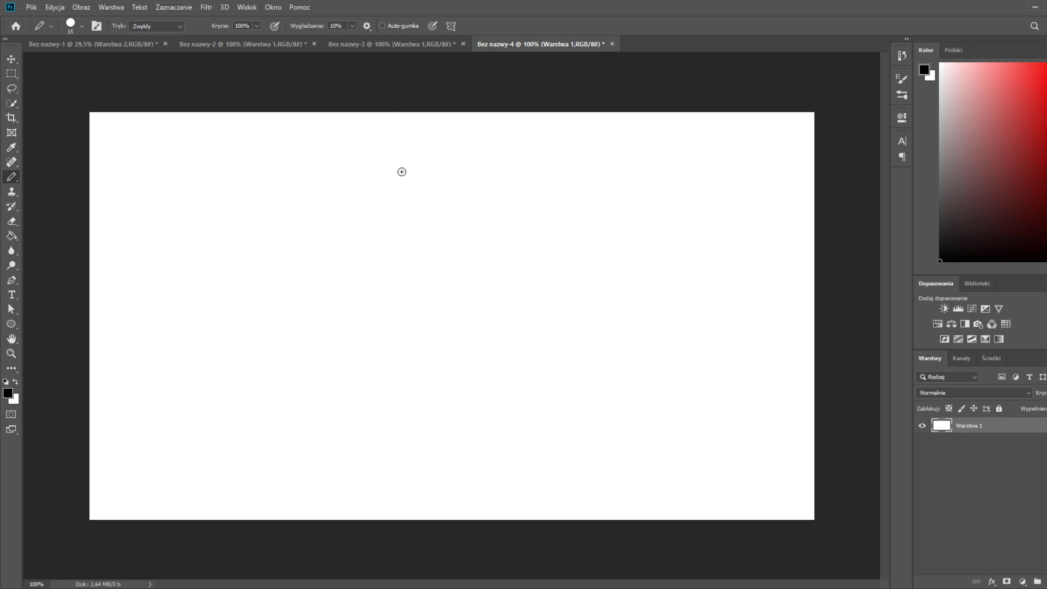
pyautogui.hotkey('ctrl', 'shift', 'z')
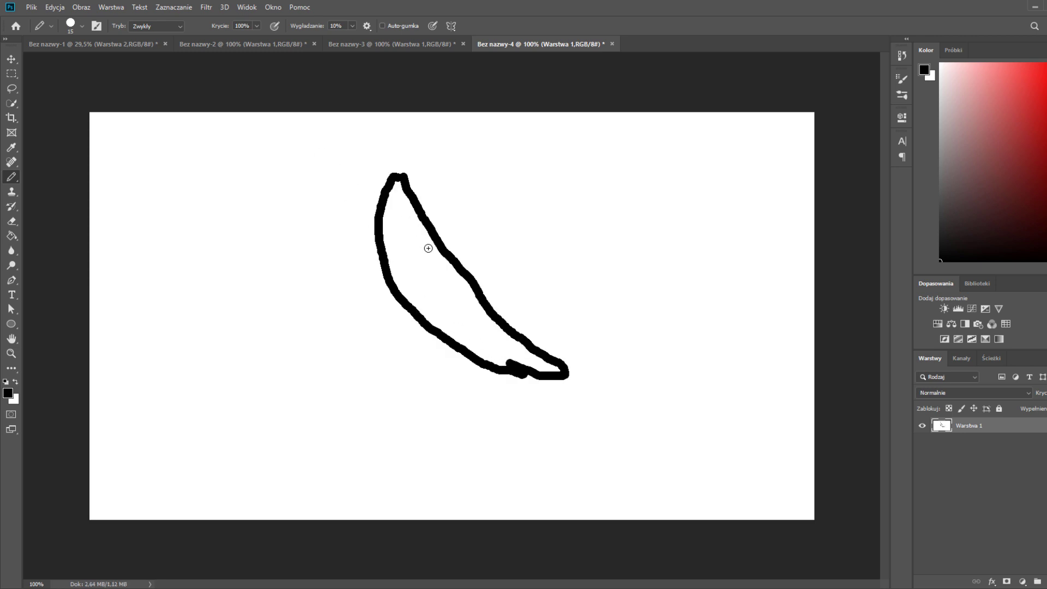
# Draw a banana in the centre and write 'icavo' below it
pyautogui.moveTo(428, 243)
pyautogui.mouseDown()
pyautogui.moveTo(461, 237)
pyautogui.moveTo(518, 292)
pyautogui.moveTo(503, 306)
pyautogui.moveTo(428, 237)
pyautogui.moveTo(406, 251)
pyautogui.moveTo(474, 327)
pyautogui.moveTo(415, 326)
pyautogui.moveTo(439, 323)
pyautogui.moveTo(407, 236)
pyautogui.mouseUp()
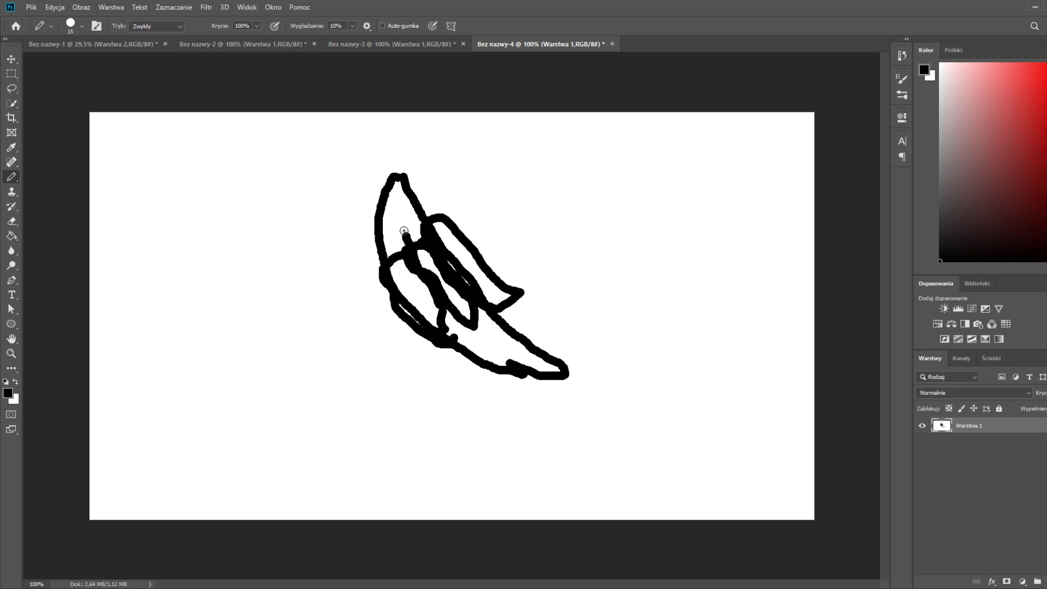
pyautogui.moveTo(404, 173); pyautogui.dragTo(522, 328)
pyautogui.moveTo(559, 366); pyautogui.dragTo(551, 382)
pyautogui.click(276, 396)
pyautogui.moveTo(276, 413); pyautogui.dragTo(270, 424)
pyautogui.moveTo(304, 406); pyautogui.dragTo(331, 418)
pyautogui.moveTo(364, 409); pyautogui.dragTo(377, 434)
pyautogui.moveTo(397, 428); pyautogui.dragTo(426, 438)
pyautogui.moveTo(464, 436); pyautogui.dragTo(461, 437)
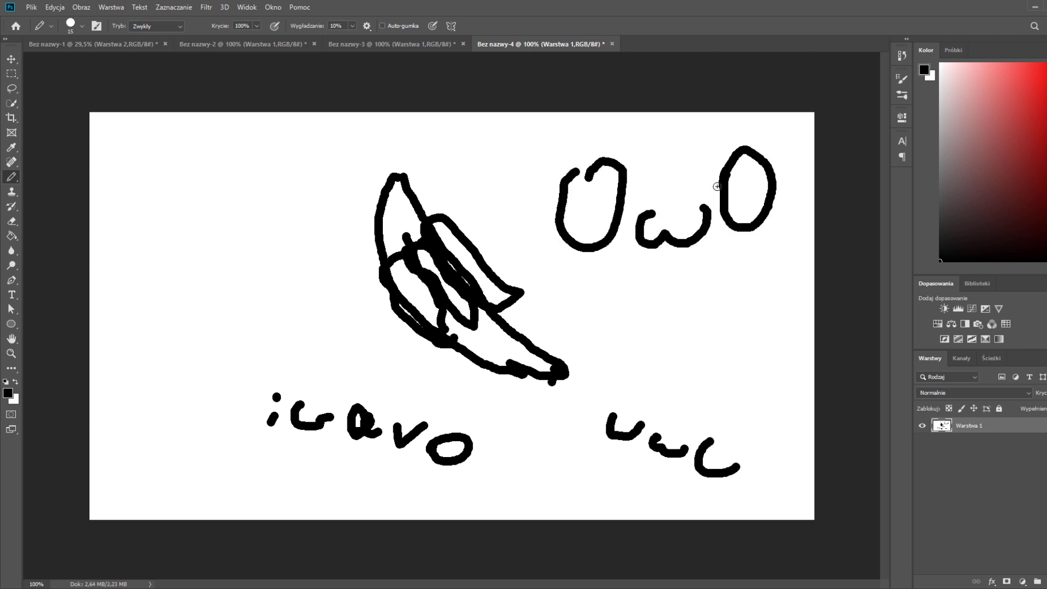
# Compare with the fox doodle, then create a fifth blank canvas, Bez nazwy-5
pyautogui.click(355, 44)
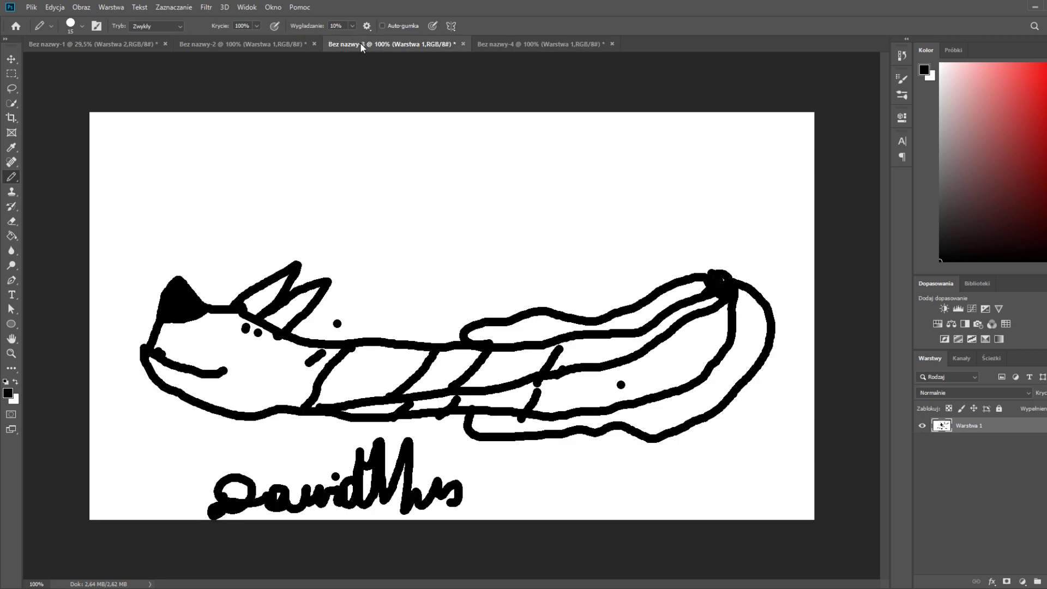
pyautogui.click(475, 42)
pyautogui.click(384, 45)
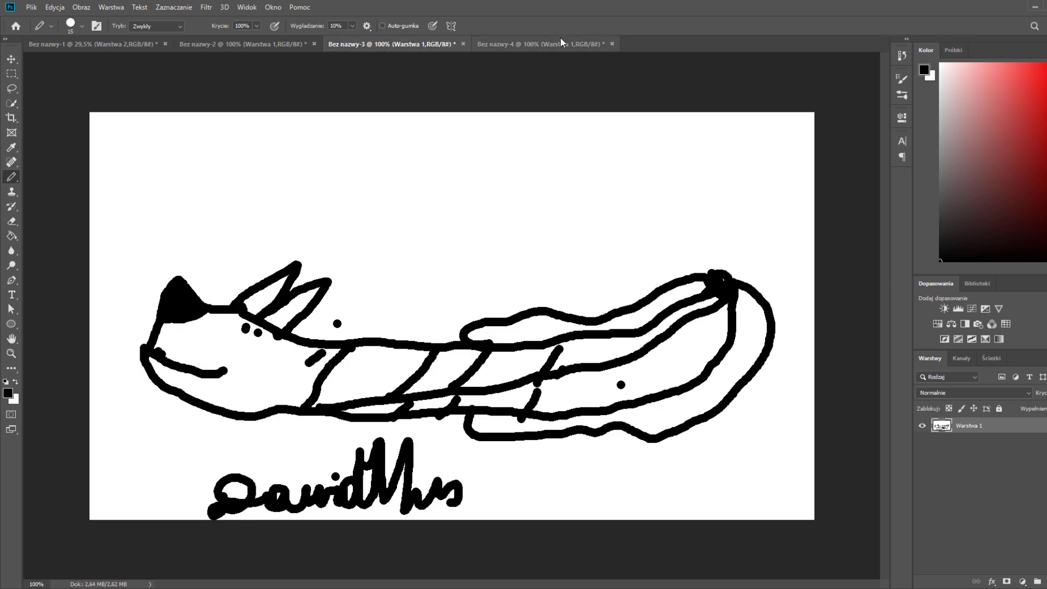
pyautogui.click(561, 43)
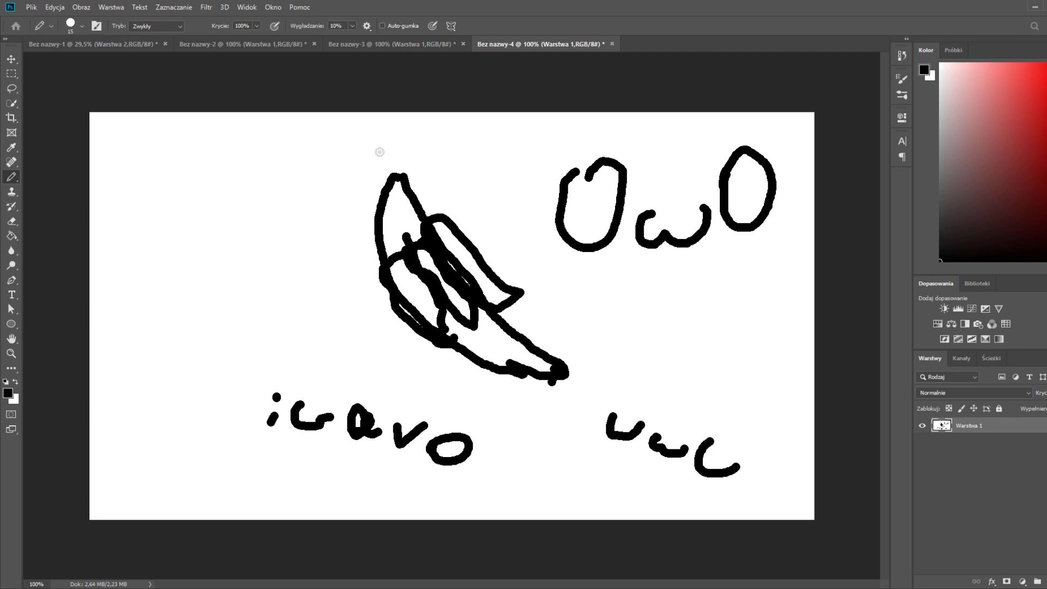
pyautogui.hotkey('ctrl', 'alt', 'n')
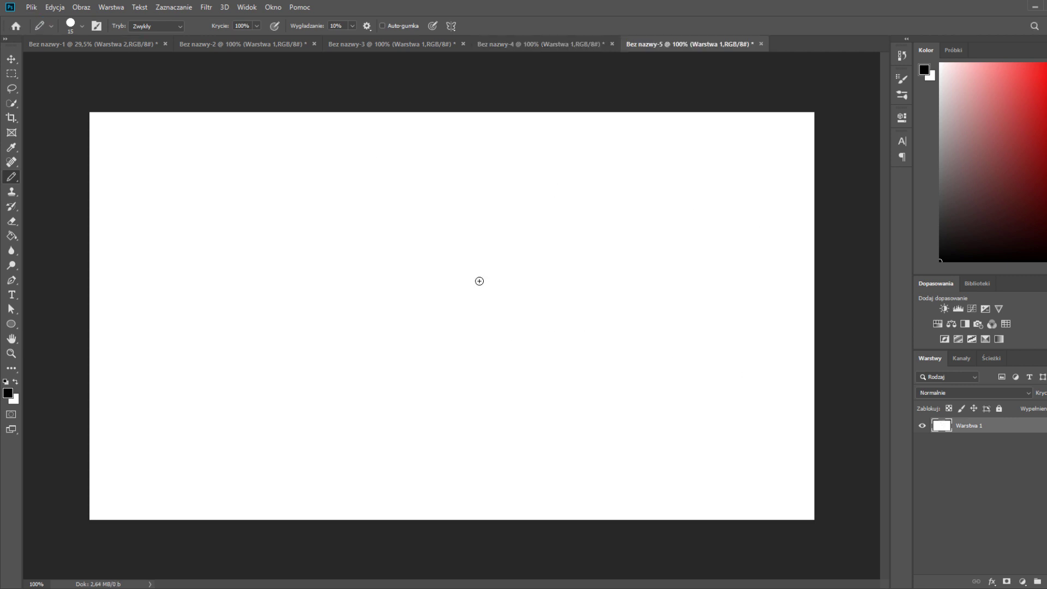
# Sketch a tree trunk, crown and branch, then undo the tree strokes
pyautogui.moveTo(541, 317); pyautogui.dragTo(495, 515)
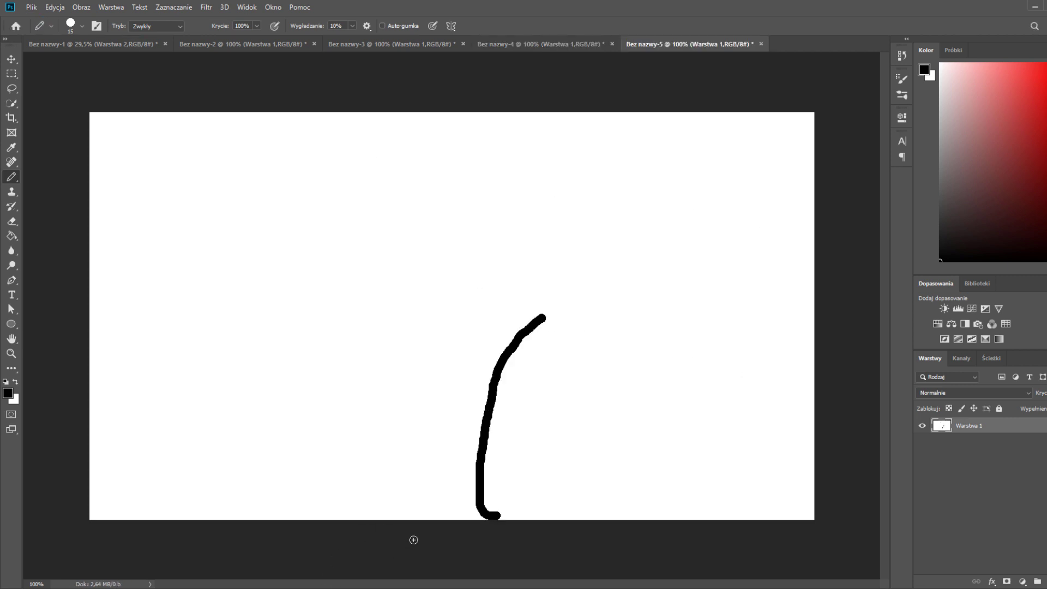
pyautogui.moveTo(422, 517)
pyautogui.mouseDown()
pyautogui.moveTo(431, 323)
pyautogui.moveTo(551, 312)
pyautogui.mouseUp()
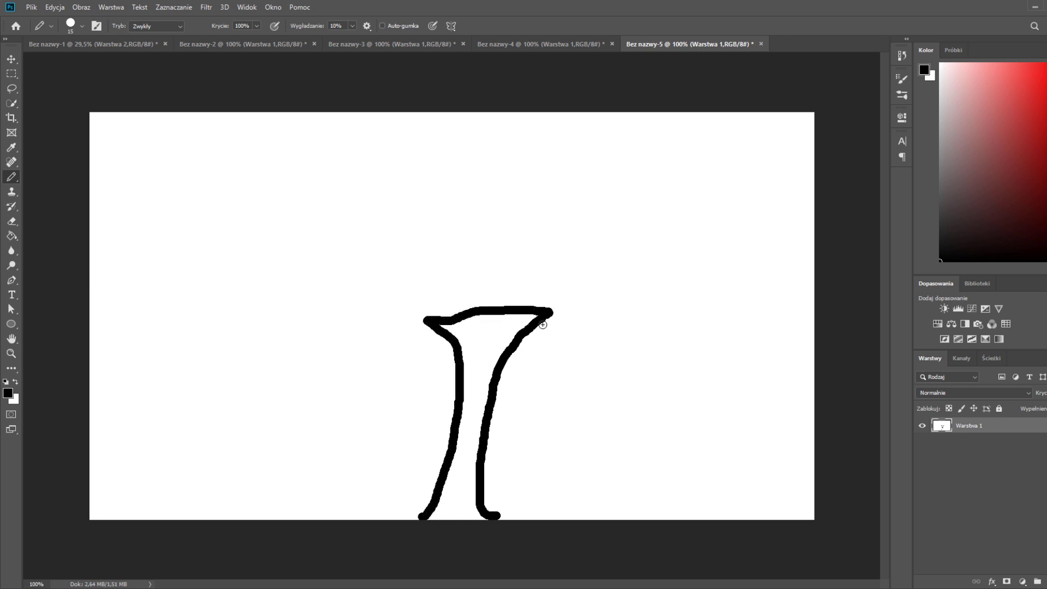
pyautogui.moveTo(547, 315); pyautogui.dragTo(423, 325)
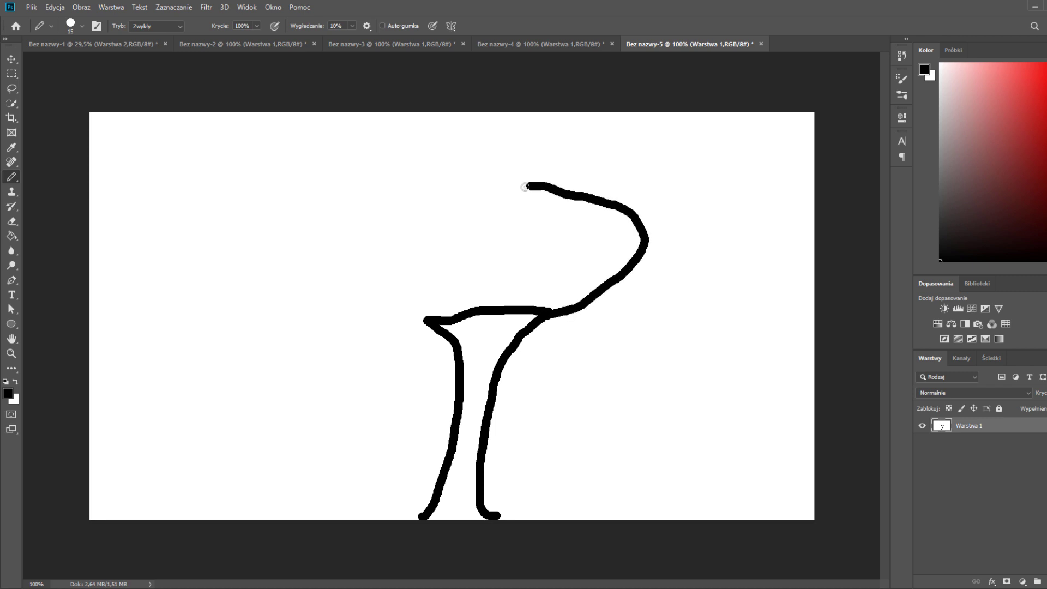
pyautogui.moveTo(515, 372); pyautogui.dragTo(552, 365)
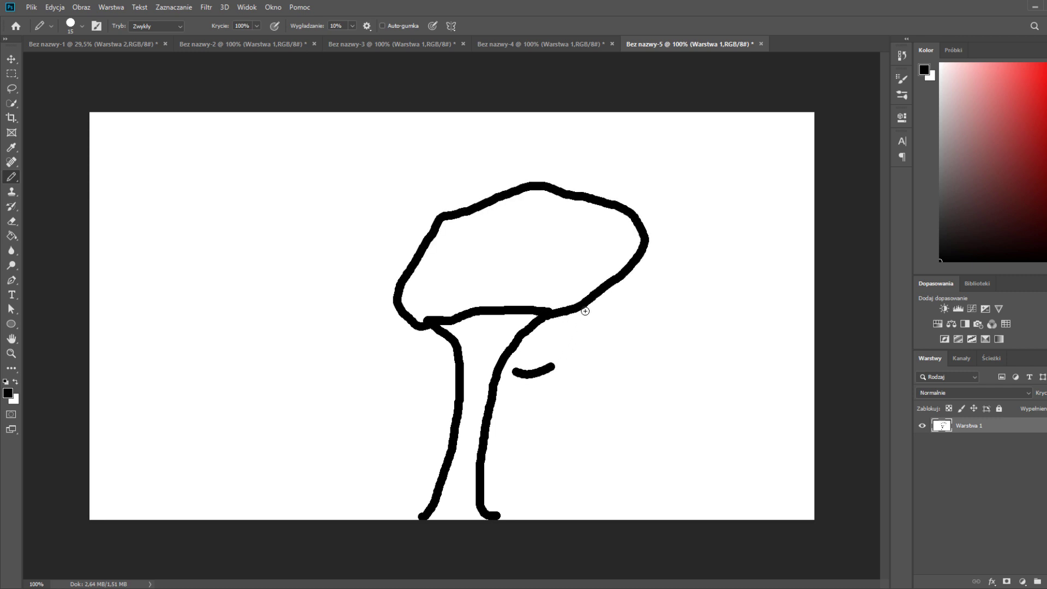
pyautogui.hotkey('ctrl', 'z')
pyautogui.hotkey('ctrl', 'z')
pyautogui.hotkey('ctrl', 'z')
pyautogui.hotkey('ctrl', 'z')
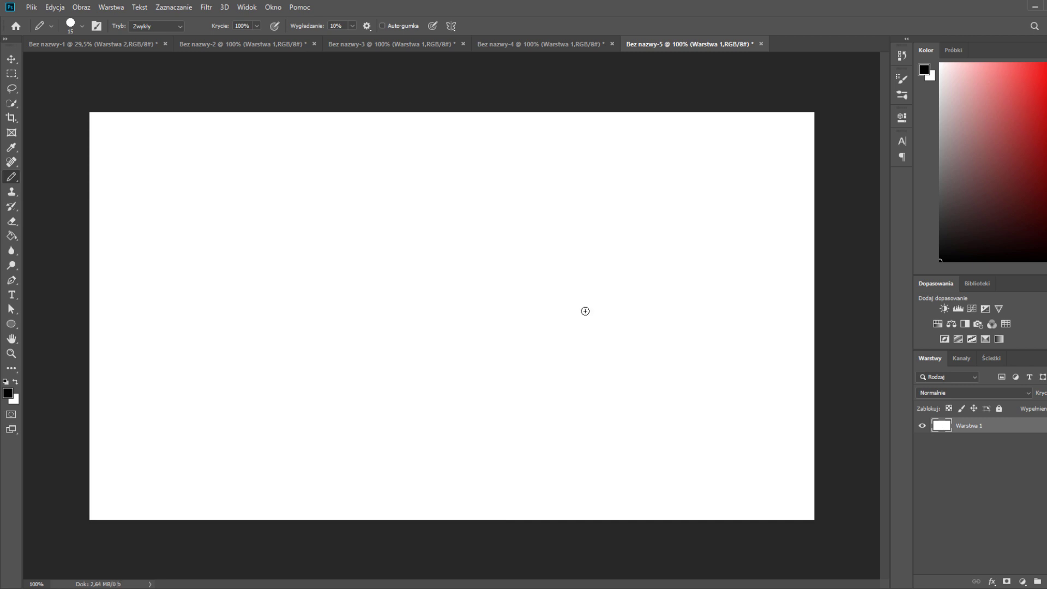
# Draw a beak with a dot in the apple's bite and an inner curve along its edge
pyautogui.moveTo(510, 251)
pyautogui.mouseDown()
pyautogui.moveTo(471, 228)
pyautogui.moveTo(411, 236)
pyautogui.moveTo(385, 292)
pyautogui.moveTo(491, 299)
pyautogui.moveTo(503, 206)
pyautogui.mouseUp()
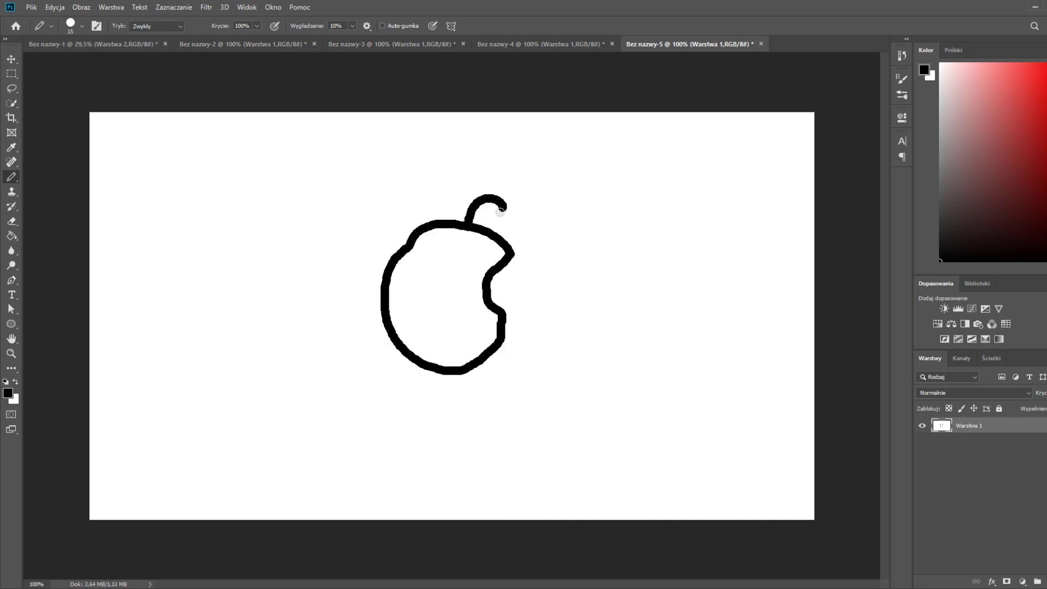
pyautogui.moveTo(491, 309)
pyautogui.mouseDown()
pyautogui.moveTo(488, 283)
pyautogui.moveTo(489, 304)
pyautogui.mouseUp()
pyautogui.click(507, 285)
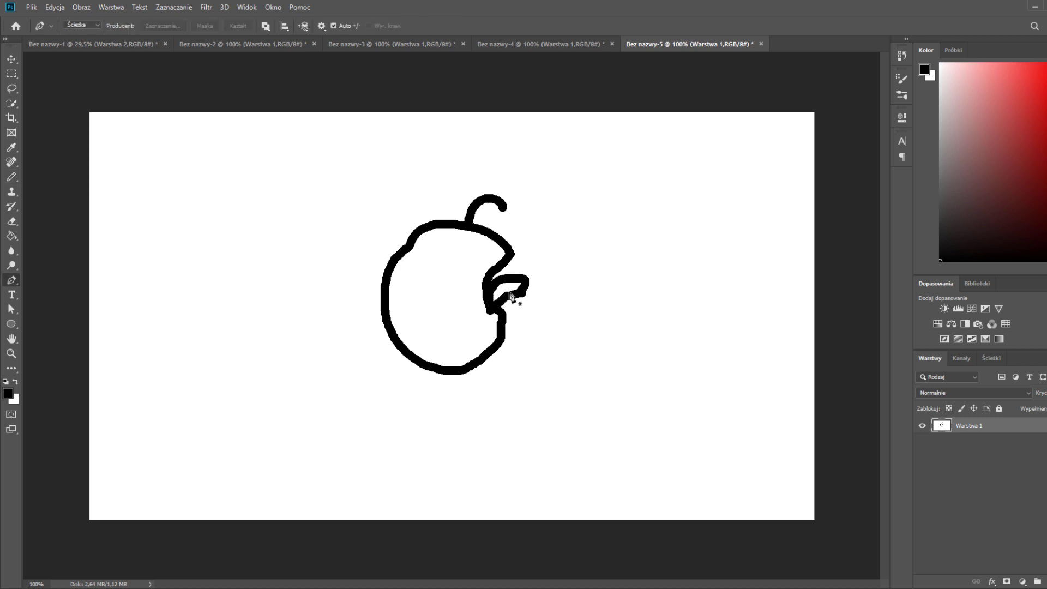
pyautogui.moveTo(427, 362)
pyautogui.mouseDown()
pyautogui.moveTo(398, 308)
pyautogui.moveTo(398, 260)
pyautogui.mouseUp()
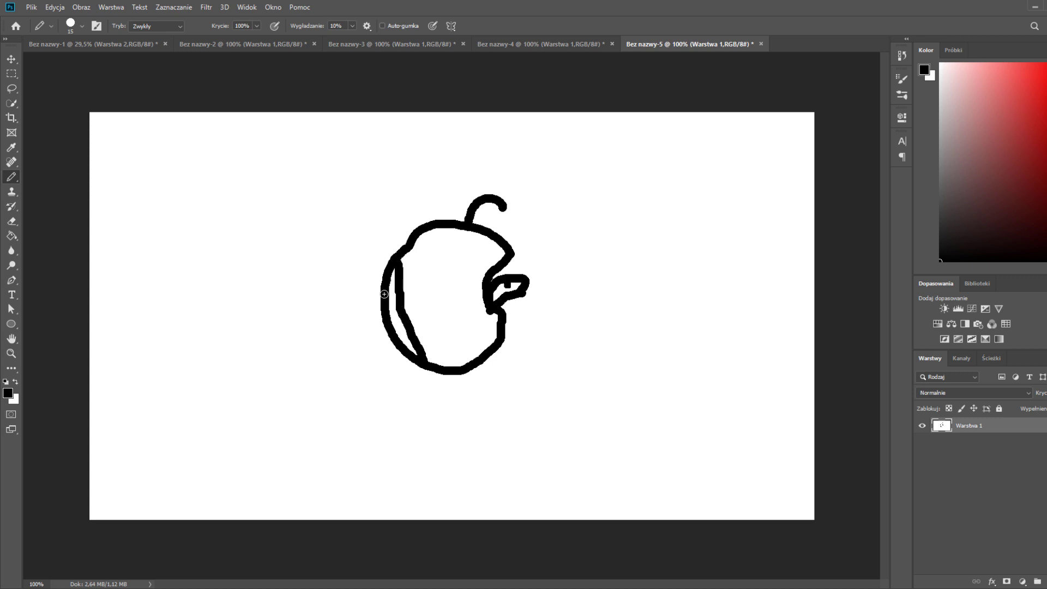
# Scribble star marks left of the apple, undoing the messy lowest star
pyautogui.moveTo(349, 286)
pyautogui.mouseDown()
pyautogui.moveTo(328, 268)
pyautogui.moveTo(339, 288)
pyautogui.mouseUp()
pyautogui.moveTo(353, 278); pyautogui.dragTo(305, 282)
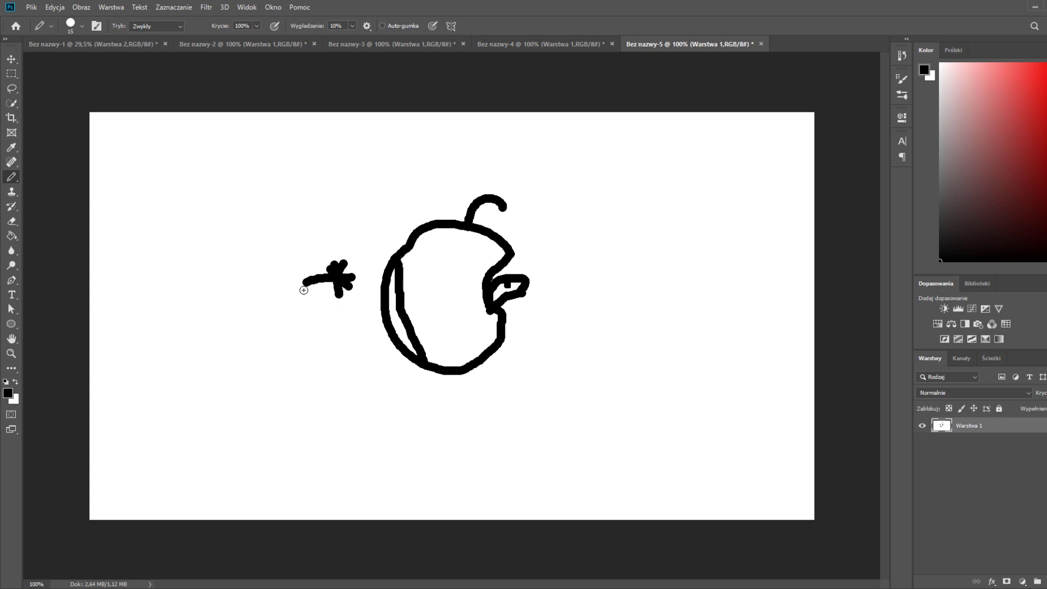
pyautogui.moveTo(358, 370)
pyautogui.mouseDown()
pyautogui.moveTo(340, 332)
pyautogui.moveTo(329, 360)
pyautogui.mouseUp()
pyautogui.moveTo(338, 314)
pyautogui.mouseDown()
pyautogui.moveTo(341, 362)
pyautogui.moveTo(357, 332)
pyautogui.mouseUp()
pyautogui.moveTo(380, 366); pyautogui.dragTo(376, 439)
pyautogui.moveTo(330, 376); pyautogui.dragTo(403, 429)
pyautogui.moveTo(398, 382)
pyautogui.mouseDown()
pyautogui.moveTo(366, 428)
pyautogui.moveTo(392, 393)
pyautogui.mouseUp()
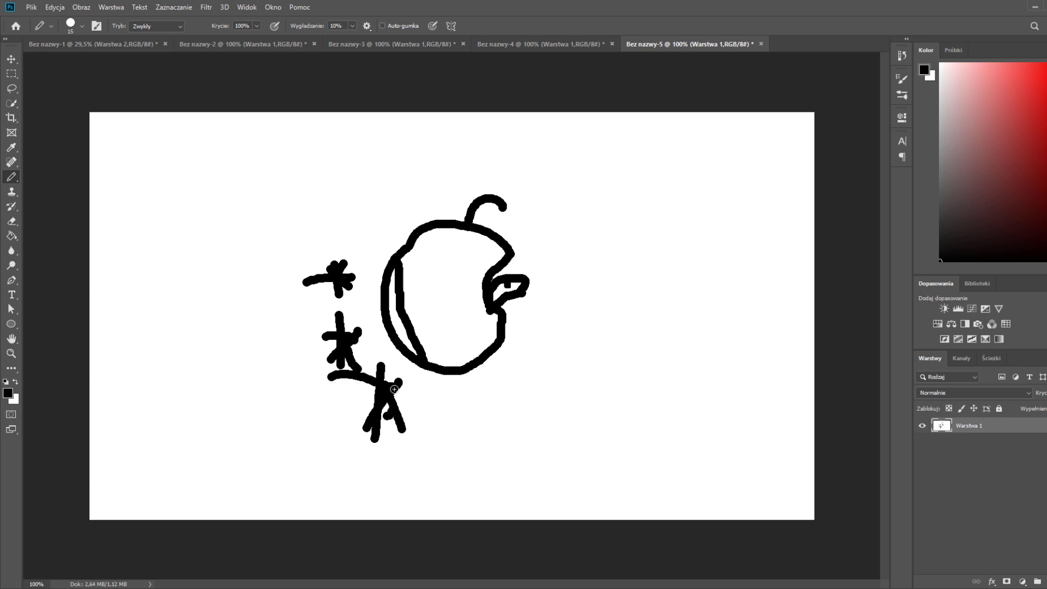
pyautogui.hotkey('ctrl', 'z')
pyautogui.hotkey('ctrl', 'z')
pyautogui.hotkey('ctrl', 'z')
pyautogui.hotkey('ctrl', 'z')
pyautogui.hotkey('ctrl', 'z')
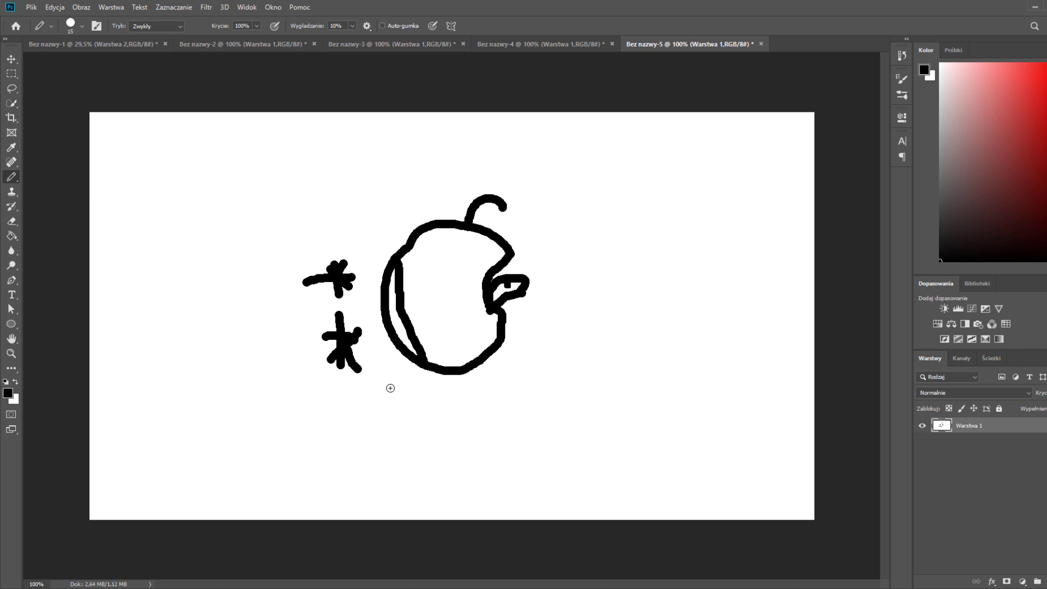
# Redraw the lower star as a crossed X, add a stem loop and an eye
pyautogui.moveTo(402, 417)
pyautogui.mouseDown()
pyautogui.moveTo(382, 366)
pyautogui.moveTo(397, 411)
pyautogui.moveTo(368, 419)
pyautogui.mouseUp()
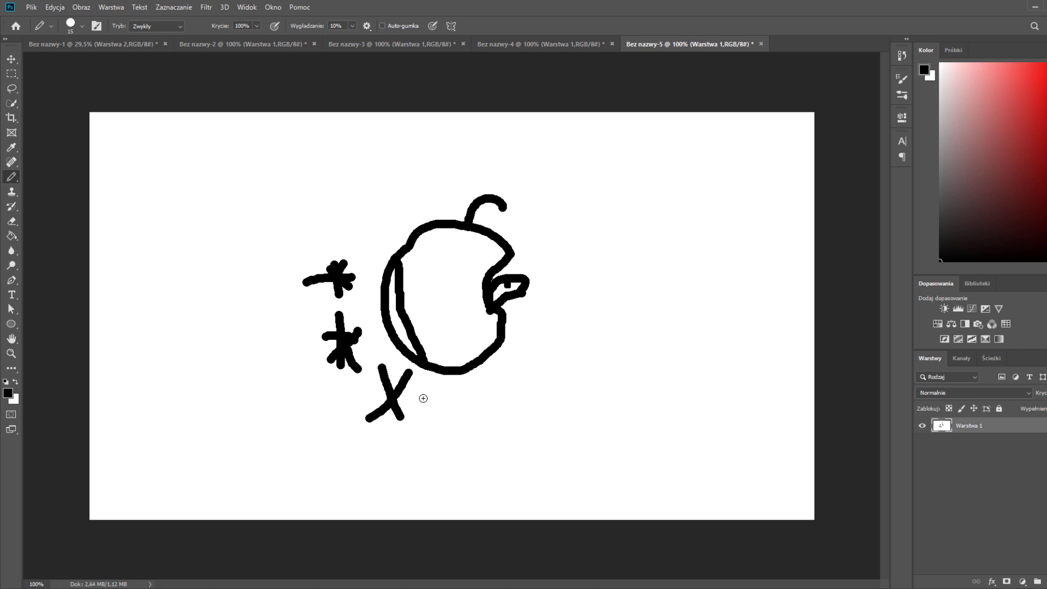
pyautogui.moveTo(423, 398); pyautogui.dragTo(367, 397)
pyautogui.moveTo(498, 212); pyautogui.dragTo(503, 217)
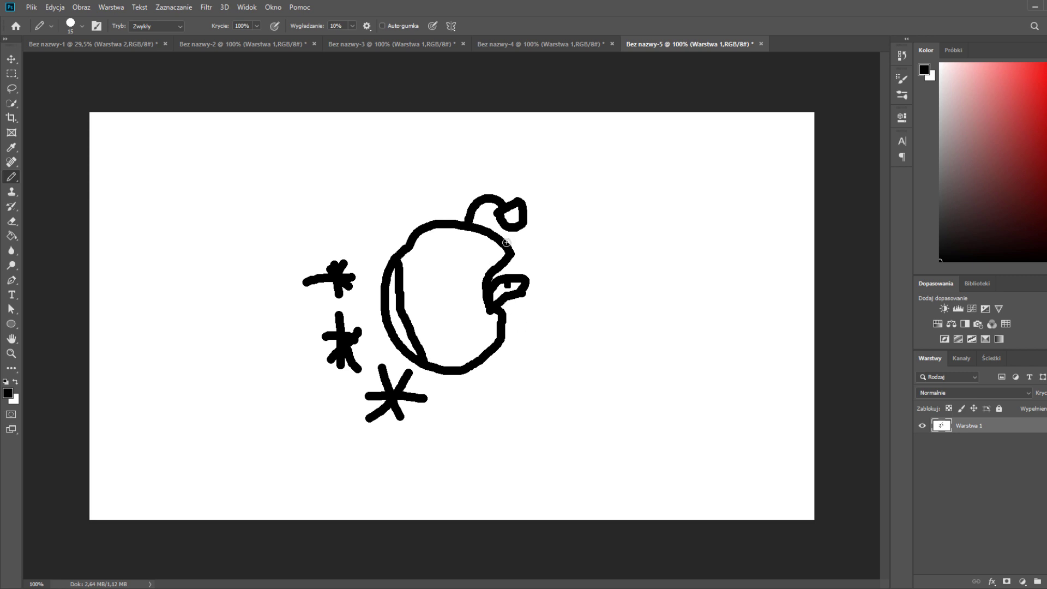
pyautogui.moveTo(478, 247); pyautogui.dragTo(480, 252)
# Remove a stray dot above the bird's head and a false-start fruit outline
pyautogui.click(460, 187)
pyautogui.hotkey('ctrl', 'z')
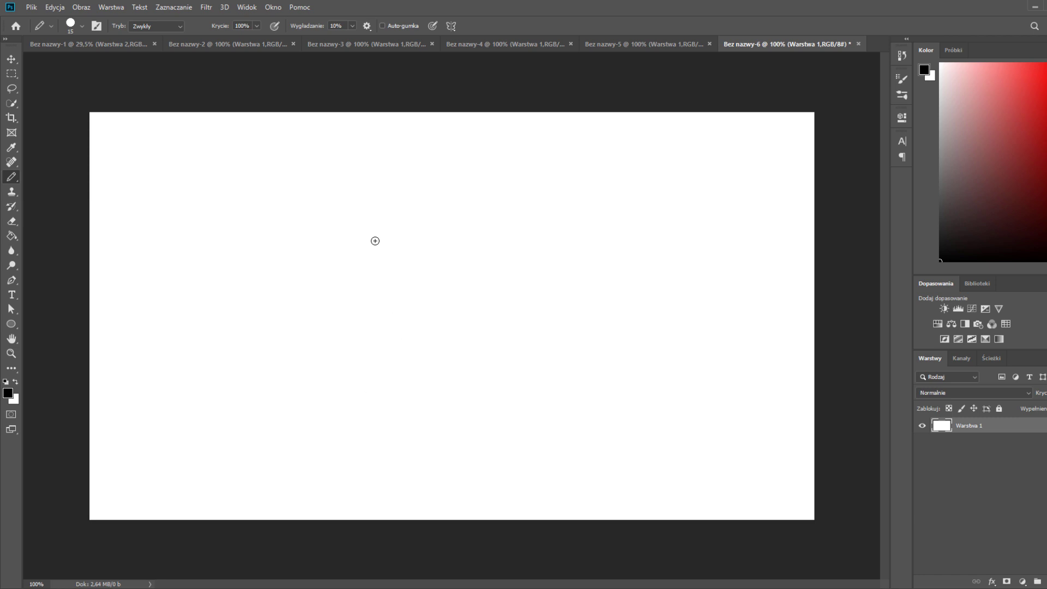
pyautogui.moveTo(378, 229)
pyautogui.mouseDown()
pyautogui.moveTo(442, 227)
pyautogui.moveTo(372, 351)
pyautogui.moveTo(309, 345)
pyautogui.mouseUp()
pyautogui.hotkey('ctrl', 'z')
# Pencil a round fruit with a stem, a leaf and a shadow scribble at lower left
pyautogui.moveTo(406, 256)
pyautogui.mouseDown()
pyautogui.moveTo(474, 234)
pyautogui.moveTo(547, 242)
pyautogui.moveTo(575, 312)
pyautogui.moveTo(561, 374)
pyautogui.moveTo(496, 416)
pyautogui.moveTo(454, 428)
pyautogui.moveTo(494, 229)
pyautogui.mouseUp()
pyautogui.press('x')
pyautogui.moveTo(430, 256); pyautogui.dragTo(480, 236)
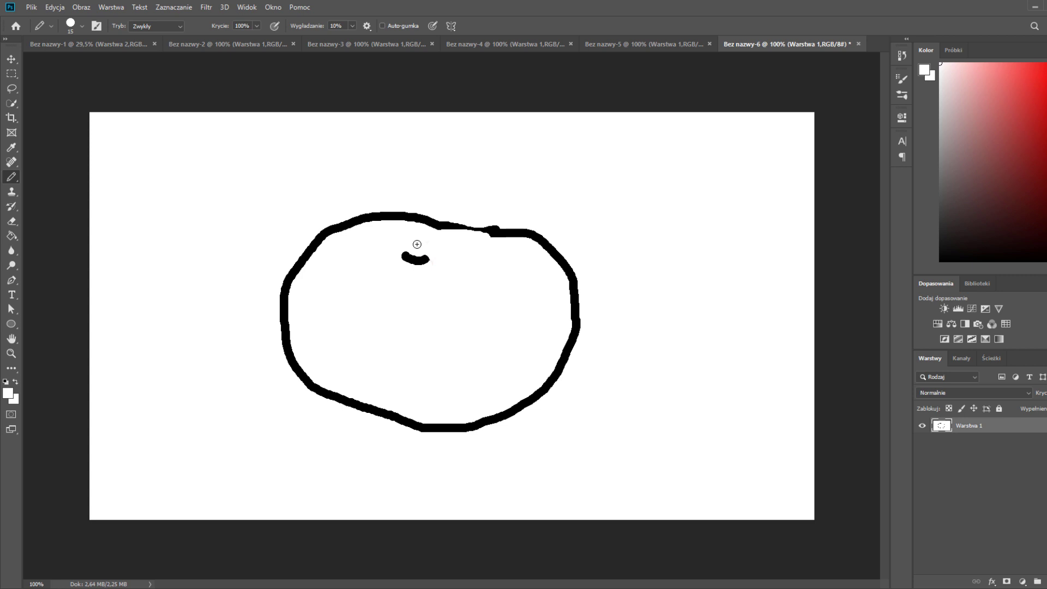
pyautogui.press('x')
pyautogui.moveTo(414, 256)
pyautogui.mouseDown()
pyautogui.moveTo(443, 201)
pyautogui.moveTo(467, 187)
pyautogui.moveTo(442, 206)
pyautogui.moveTo(502, 209)
pyautogui.mouseUp()
pyautogui.moveTo(422, 225)
pyautogui.mouseDown()
pyautogui.moveTo(446, 229)
pyautogui.moveTo(500, 208)
pyautogui.mouseUp()
pyautogui.moveTo(298, 376)
pyautogui.mouseDown()
pyautogui.moveTo(376, 416)
pyautogui.moveTo(332, 414)
pyautogui.moveTo(303, 400)
pyautogui.moveTo(300, 386)
pyautogui.moveTo(316, 394)
pyautogui.moveTo(323, 399)
pyautogui.moveTo(284, 384)
pyautogui.moveTo(269, 401)
pyautogui.moveTo(363, 443)
pyautogui.mouseUp()
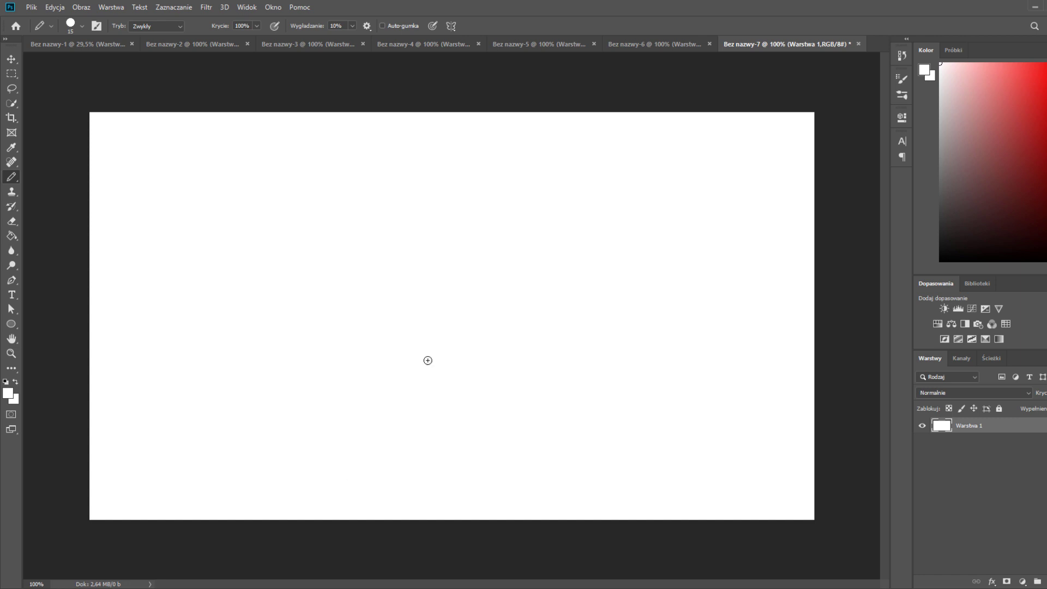
# Reset the colours with D so black is the painting colour
pyautogui.press('d')
# Draw the U-shaped body outline with two round ears and arms on both sides
pyautogui.moveTo(282, 222); pyautogui.dragTo(273, 255)
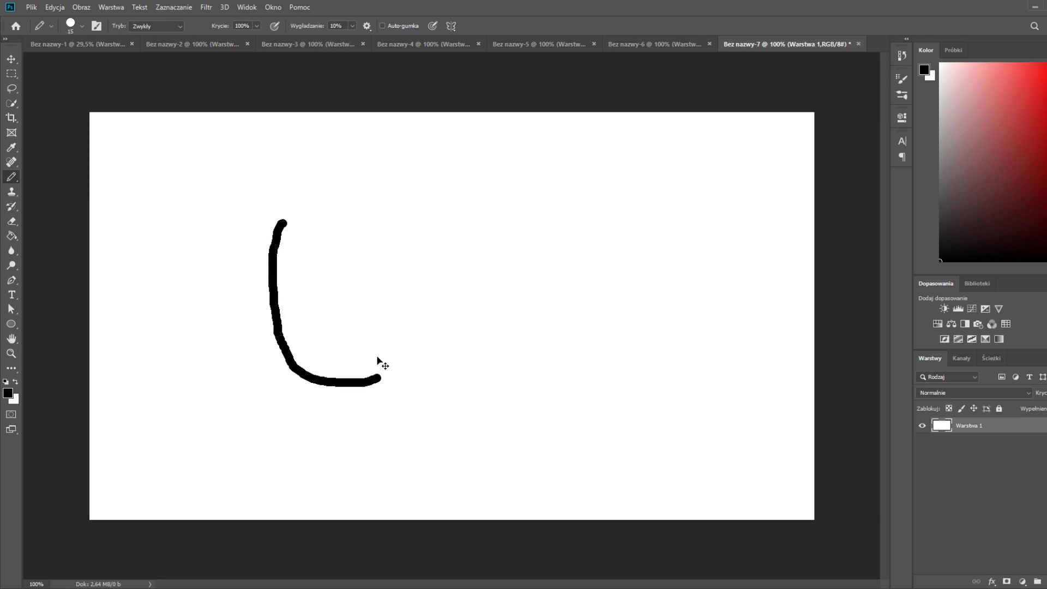
pyautogui.moveTo(331, 275)
pyautogui.mouseDown()
pyautogui.moveTo(431, 180)
pyautogui.moveTo(342, 192)
pyautogui.moveTo(332, 275)
pyautogui.mouseUp()
pyautogui.moveTo(344, 191); pyautogui.dragTo(384, 181)
pyautogui.moveTo(510, 188); pyautogui.dragTo(472, 167)
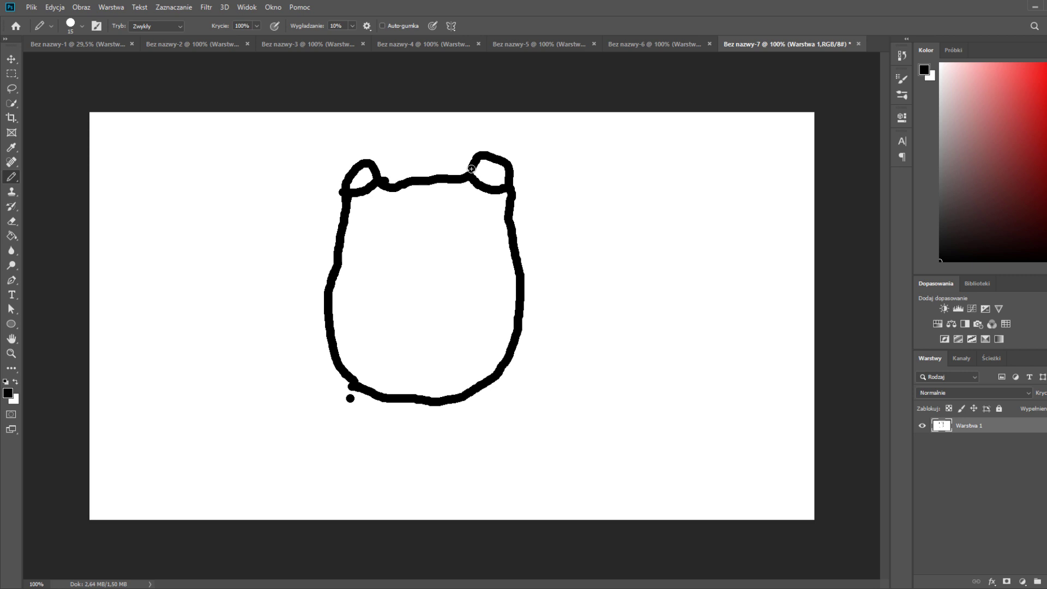
pyautogui.click(491, 345)
pyautogui.moveTo(496, 369); pyautogui.dragTo(522, 300)
pyautogui.moveTo(326, 319); pyautogui.dragTo(343, 376)
pyautogui.moveTo(224, 434); pyautogui.dragTo(228, 427)
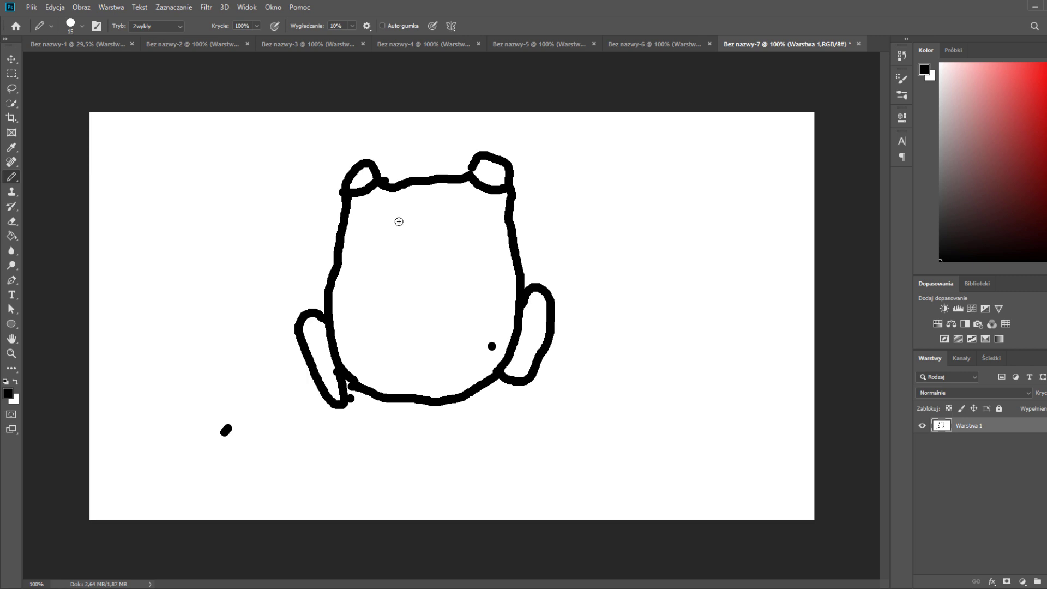
# Add two eyes with pupils, a nose and a smile, plus a rectangle shape to the right
pyautogui.moveTo(406, 225)
pyautogui.mouseDown()
pyautogui.moveTo(388, 214)
pyautogui.moveTo(406, 240)
pyautogui.mouseUp()
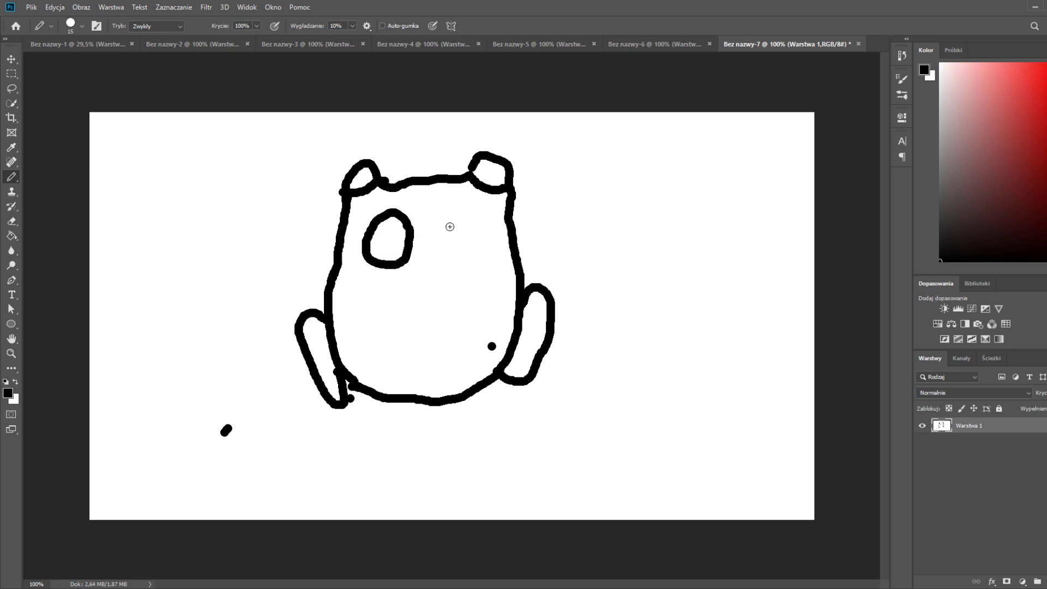
pyautogui.moveTo(460, 219)
pyautogui.mouseDown()
pyautogui.moveTo(436, 228)
pyautogui.moveTo(450, 239)
pyautogui.mouseUp()
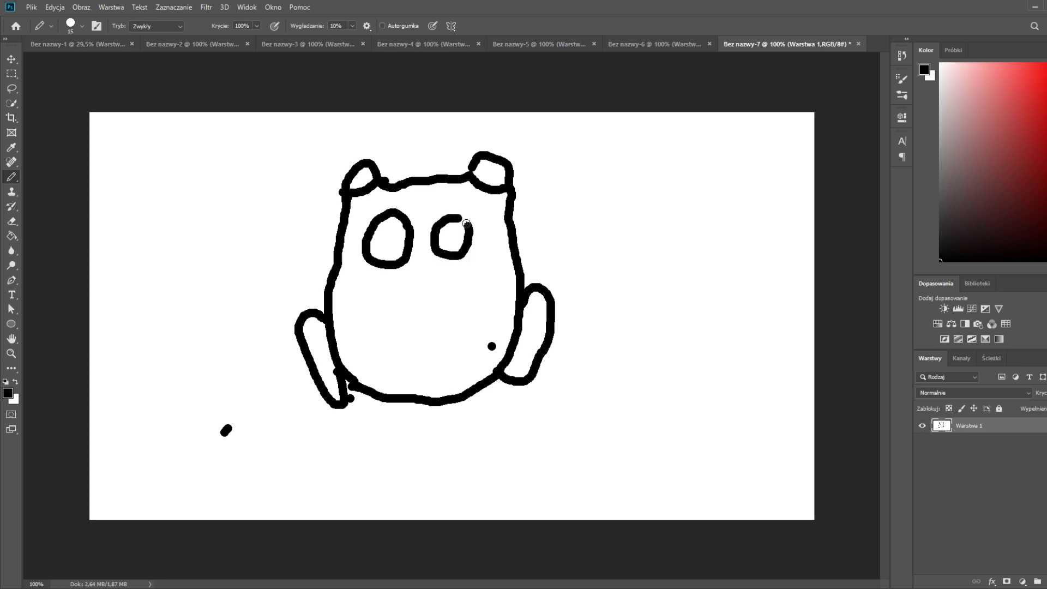
pyautogui.click(449, 237)
pyautogui.click(389, 240)
pyautogui.click(419, 266)
pyautogui.moveTo(418, 265); pyautogui.dragTo(418, 273)
pyautogui.moveTo(395, 281); pyautogui.dragTo(445, 273)
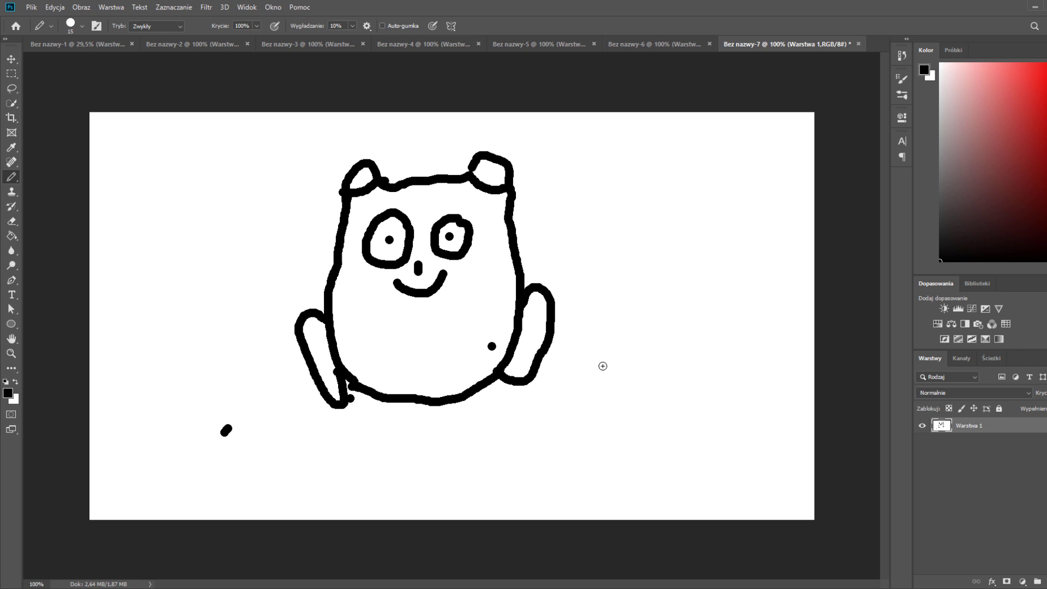
pyautogui.moveTo(603, 362)
pyautogui.mouseDown()
pyautogui.moveTo(589, 375)
pyautogui.moveTo(602, 337)
pyautogui.moveTo(594, 326)
pyautogui.moveTo(596, 350)
pyautogui.mouseUp()
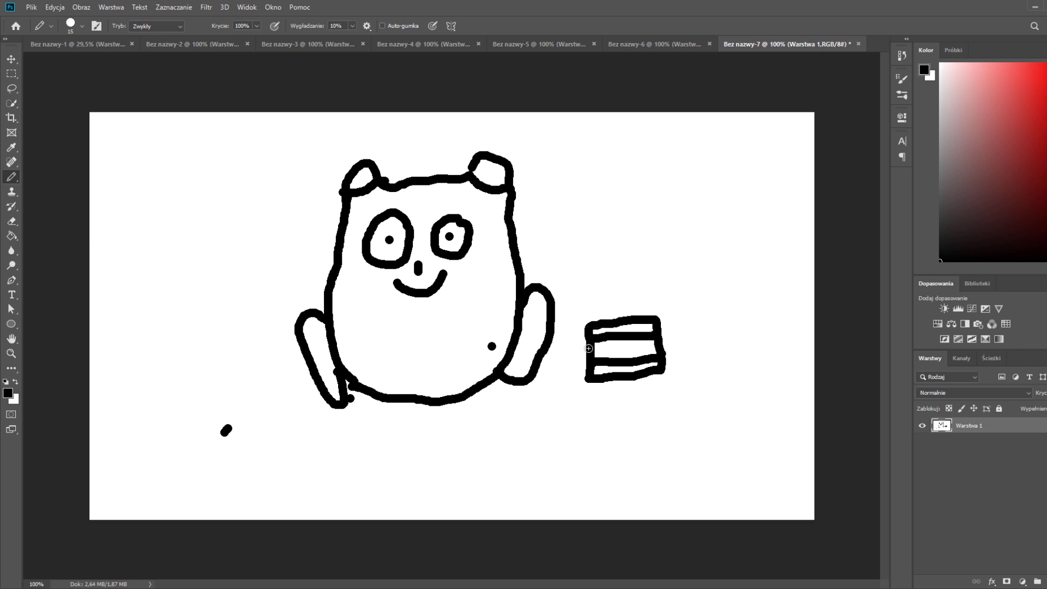
# Undo the shapes right of the creature and draw pointed horns over both ears
pyautogui.hotkey('ctrl', 'z')
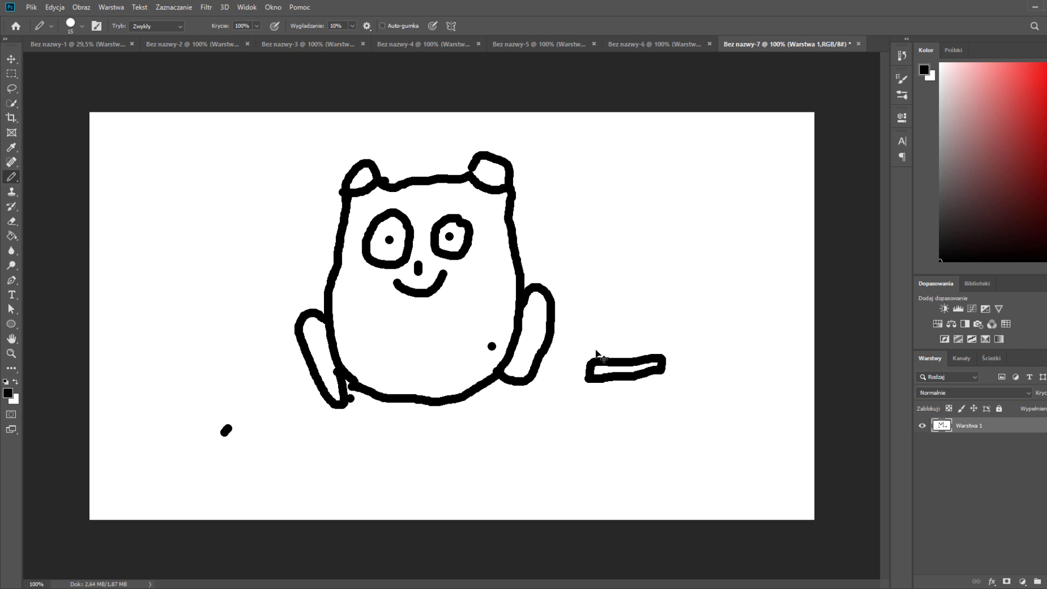
pyautogui.hotkey('ctrl', 'z')
pyautogui.moveTo(641, 402)
pyautogui.mouseDown()
pyautogui.moveTo(625, 313)
pyautogui.moveTo(666, 337)
pyautogui.moveTo(654, 398)
pyautogui.moveTo(640, 402)
pyautogui.mouseUp()
pyautogui.click(679, 366)
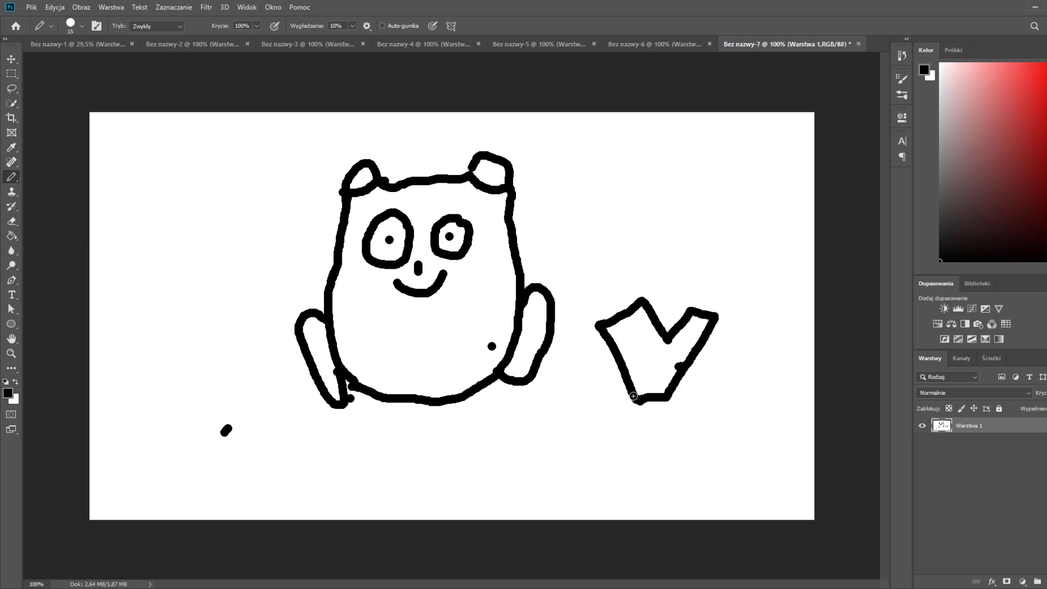
pyautogui.hotkey('ctrl', 'z')
pyautogui.hotkey('ctrl', 'z')
pyautogui.hotkey('ctrl', 'z')
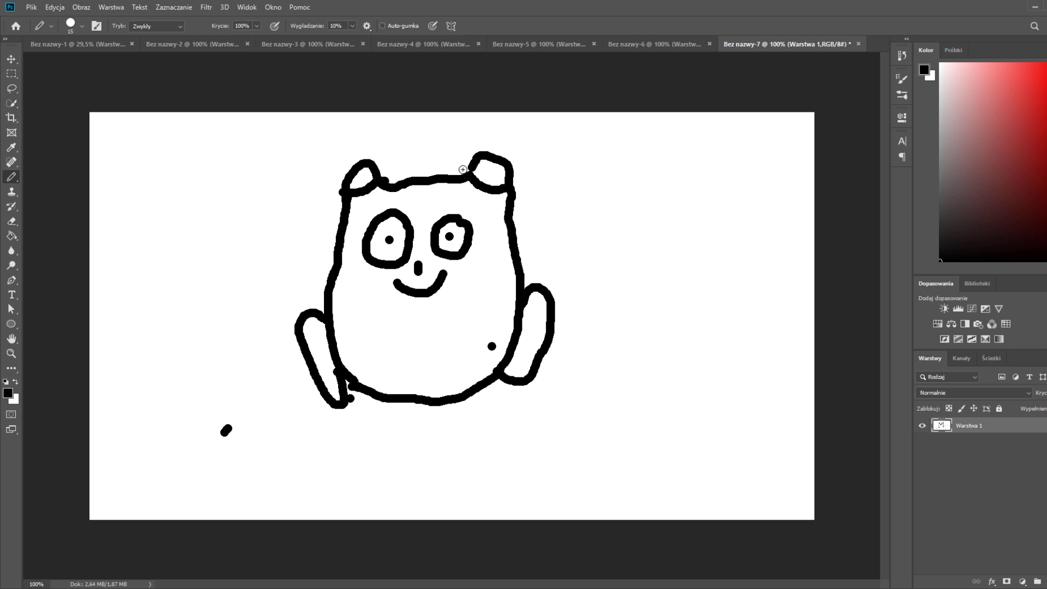
pyautogui.moveTo(467, 176)
pyautogui.mouseDown()
pyautogui.moveTo(504, 126)
pyautogui.moveTo(512, 185)
pyautogui.mouseUp()
pyautogui.moveTo(377, 181); pyautogui.dragTo(346, 186)
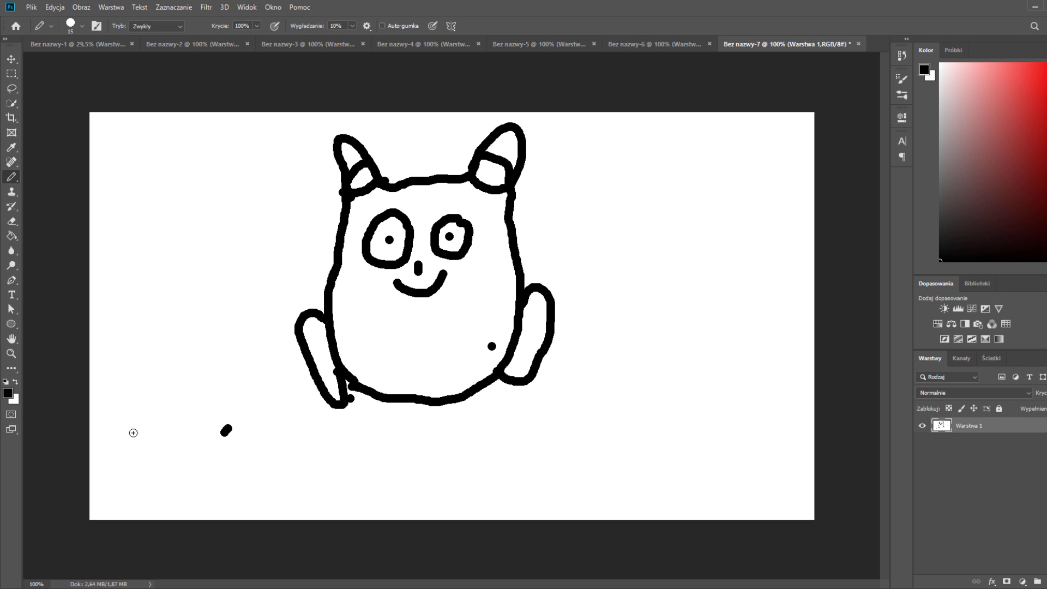
# Draw a long wavy double ground line under the creature and slanted angry eyebrows
pyautogui.moveTo(97, 431); pyautogui.dragTo(663, 397)
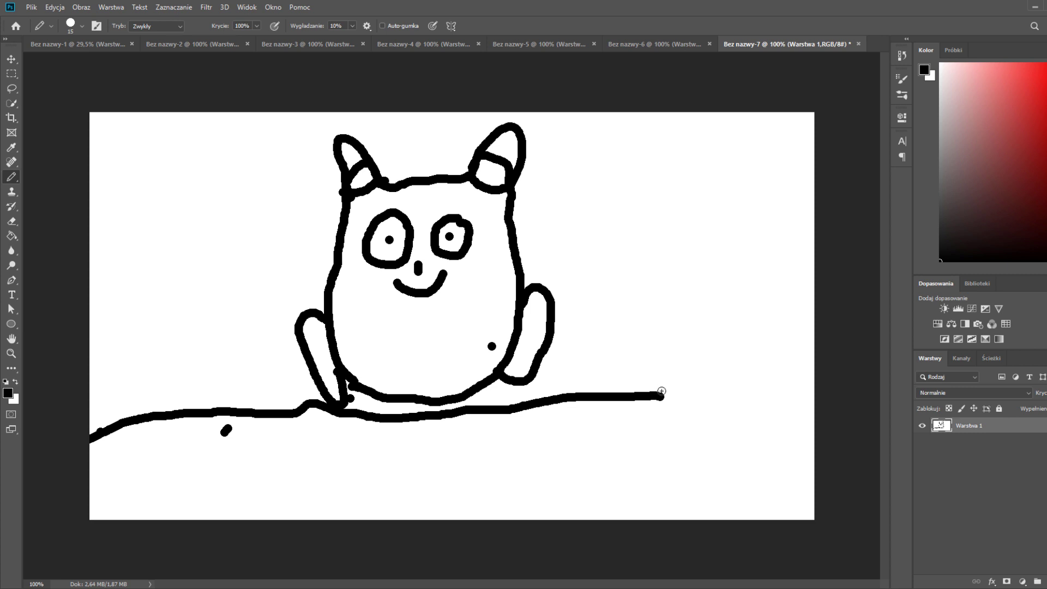
pyautogui.moveTo(660, 396); pyautogui.dragTo(748, 397)
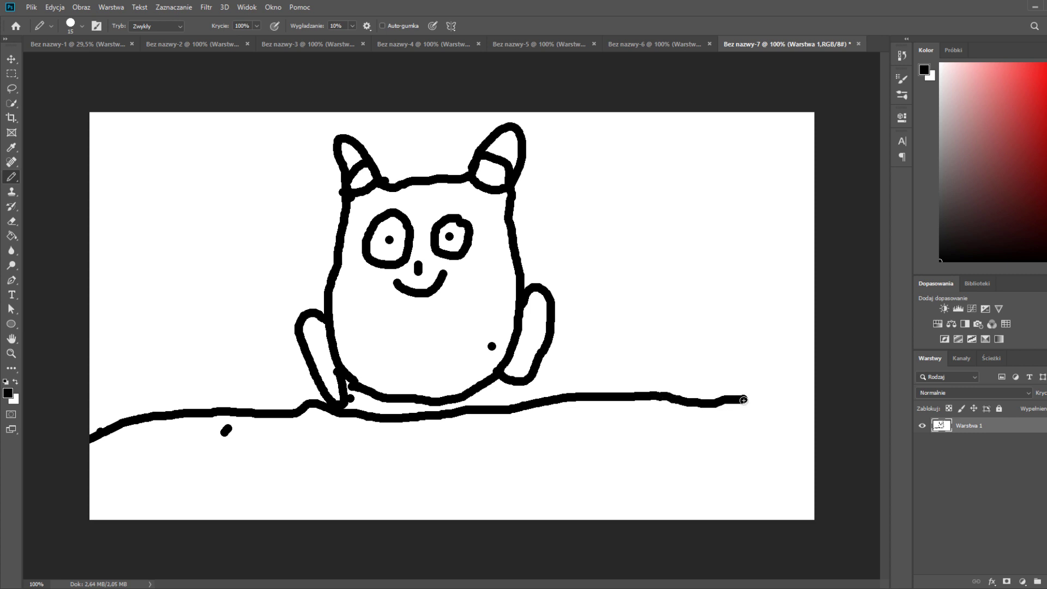
pyautogui.moveTo(743, 395)
pyautogui.mouseDown()
pyautogui.moveTo(817, 382)
pyautogui.moveTo(712, 424)
pyautogui.moveTo(174, 453)
pyautogui.moveTo(120, 467)
pyautogui.moveTo(95, 489)
pyautogui.mouseUp()
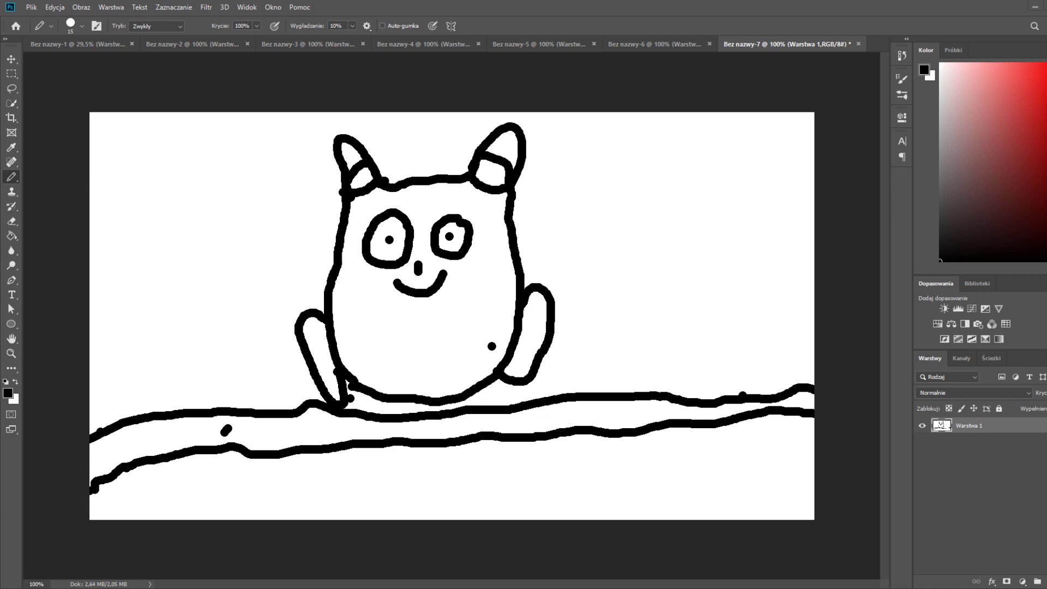
pyautogui.moveTo(432, 217); pyautogui.dragTo(454, 175)
pyautogui.moveTo(366, 200); pyautogui.dragTo(411, 218)
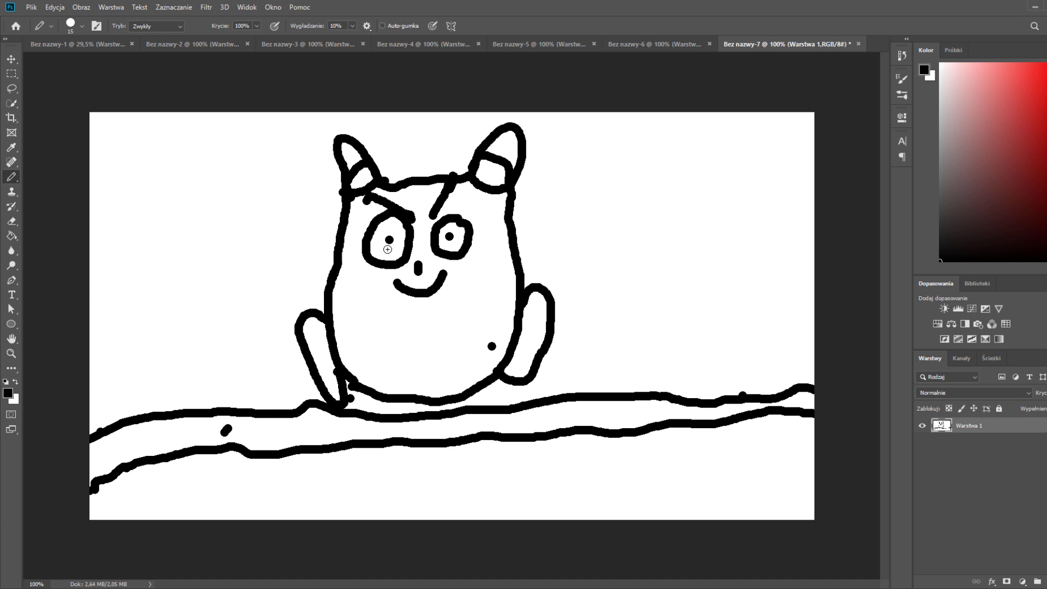
# Undo both eyebrow strokes, then draw and undo a short stray dash in the sky
pyautogui.press('z')
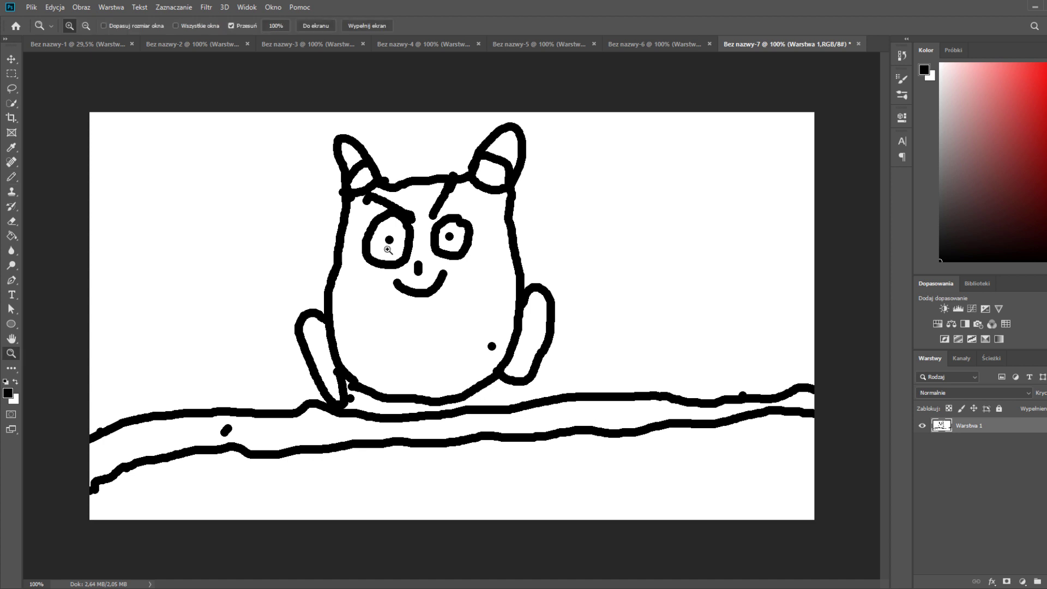
pyautogui.hotkey('ctrl', 'z')
pyautogui.hotkey('ctrl', 'z')
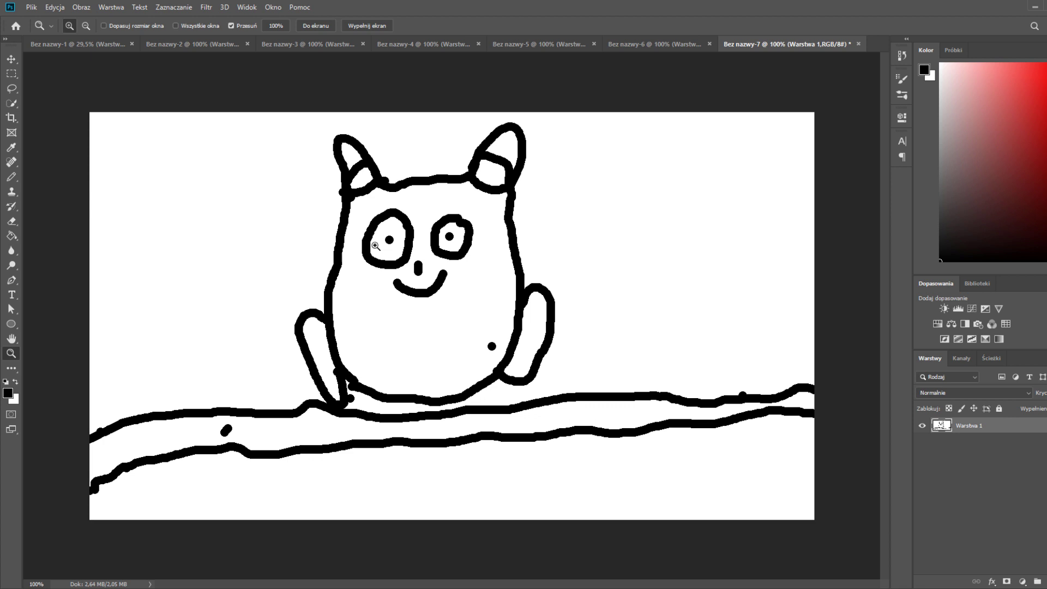
pyautogui.moveTo(652, 230); pyautogui.dragTo(645, 230)
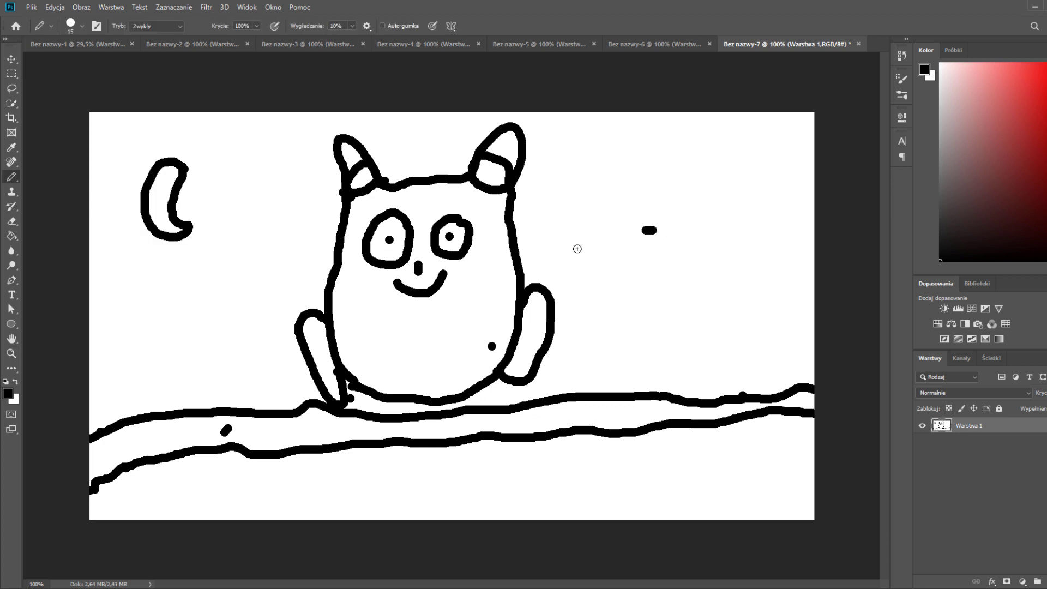
pyautogui.hotkey('ctrl', 'z')
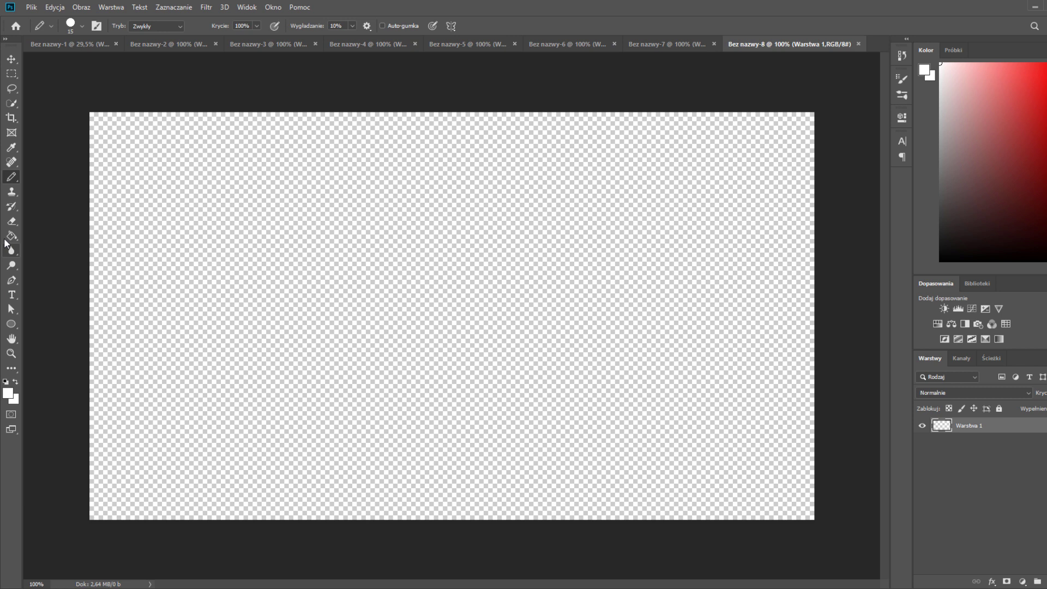
# Fill the new canvas with white and set black as the painting colour
pyautogui.click(11, 236)
pyautogui.click(208, 249)
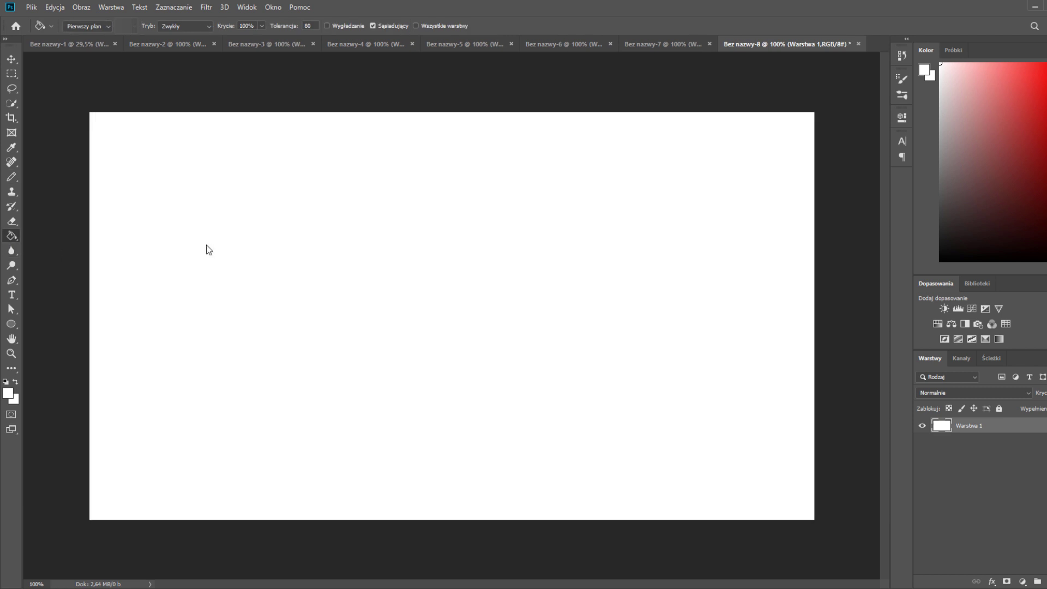
pyautogui.click(951, 262)
# Paint a round black pot outline, then paint over the jug's rim in white
pyautogui.click(11, 176)
pyautogui.moveTo(294, 256)
pyautogui.mouseDown()
pyautogui.moveTo(289, 283)
pyautogui.moveTo(270, 253)
pyautogui.moveTo(311, 239)
pyautogui.moveTo(473, 249)
pyautogui.moveTo(449, 283)
pyautogui.mouseUp()
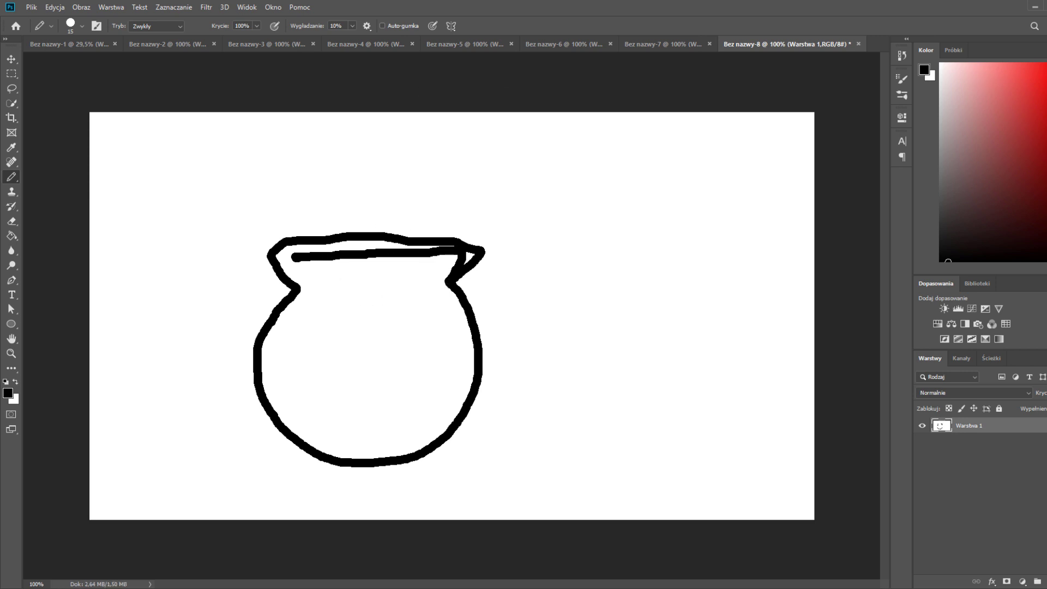
pyautogui.click(941, 70)
pyautogui.moveTo(376, 253); pyautogui.dragTo(290, 253)
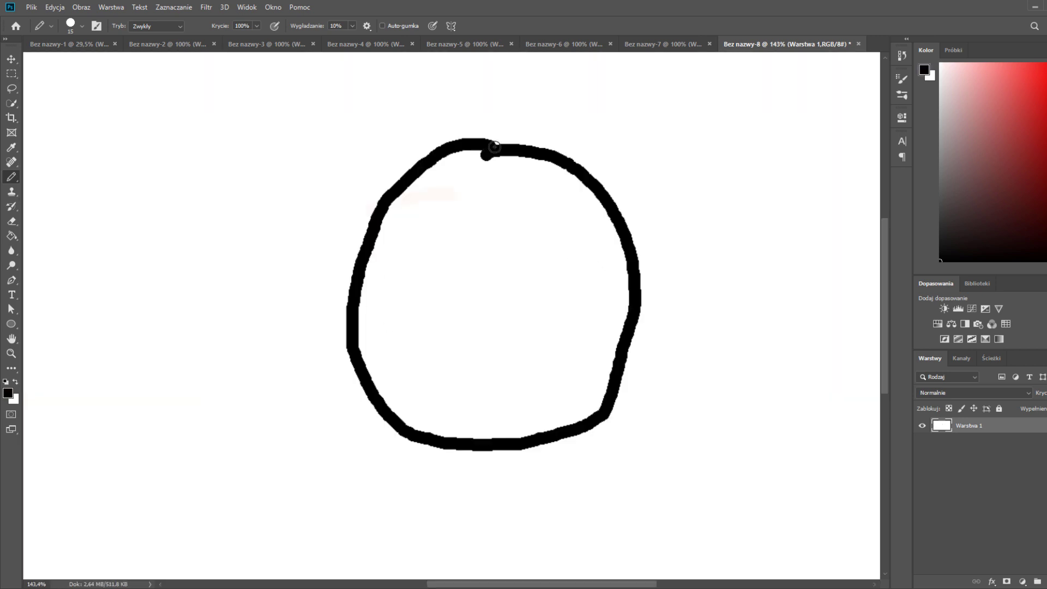
# Close the outline's top and draw the owl's ears, eyes, pupil and brow
pyautogui.moveTo(485, 154)
pyautogui.mouseDown()
pyautogui.moveTo(556, 159)
pyautogui.moveTo(605, 145)
pyautogui.moveTo(622, 170)
pyautogui.moveTo(619, 210)
pyautogui.moveTo(574, 161)
pyautogui.moveTo(404, 140)
pyautogui.moveTo(400, 182)
pyautogui.moveTo(485, 256)
pyautogui.mouseUp()
pyautogui.moveTo(559, 224); pyautogui.dragTo(568, 234)
pyautogui.click(531, 241)
pyautogui.moveTo(488, 250)
pyautogui.mouseDown()
pyautogui.moveTo(463, 197)
pyautogui.moveTo(434, 190)
pyautogui.mouseUp()
pyautogui.click(455, 238)
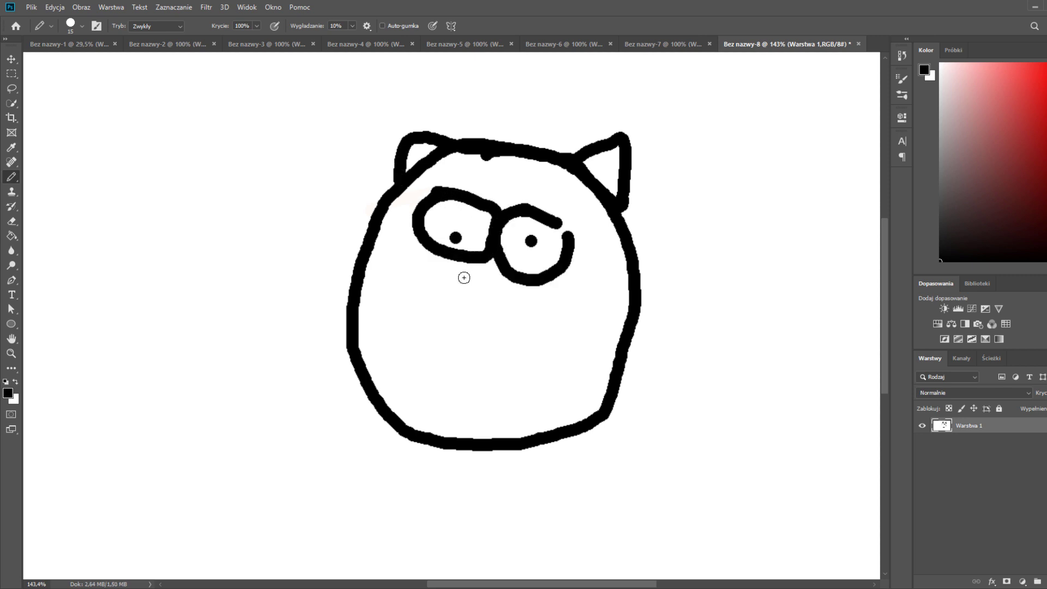
# Add a V-shaped beak, left and right wings, and a branch beneath the owl
pyautogui.moveTo(463, 264); pyautogui.dragTo(512, 280)
pyautogui.moveTo(621, 269); pyautogui.dragTo(574, 422)
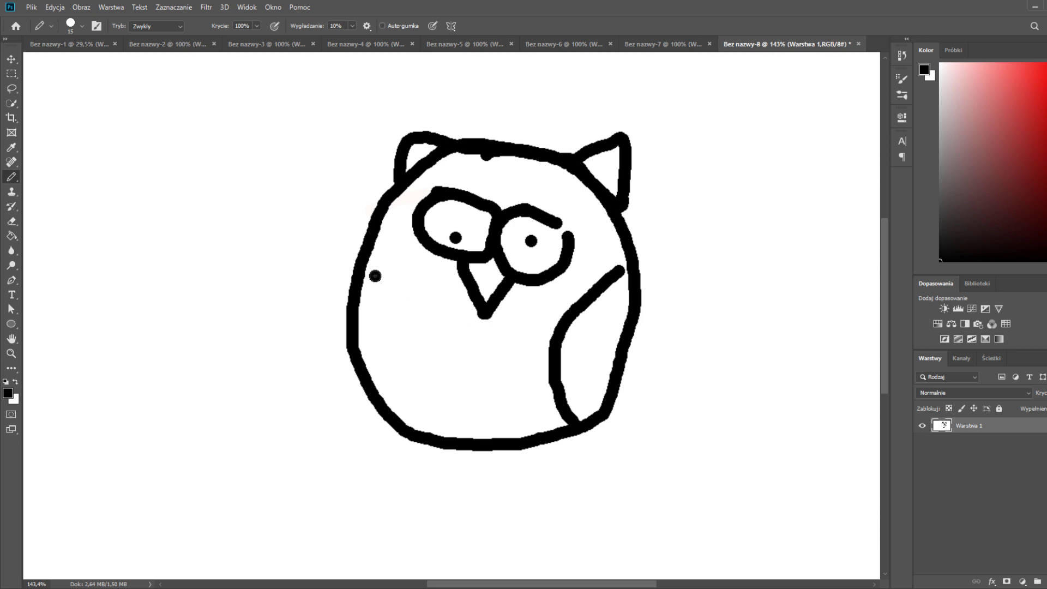
pyautogui.moveTo(363, 270)
pyautogui.mouseDown()
pyautogui.moveTo(420, 346)
pyautogui.moveTo(421, 435)
pyautogui.mouseUp()
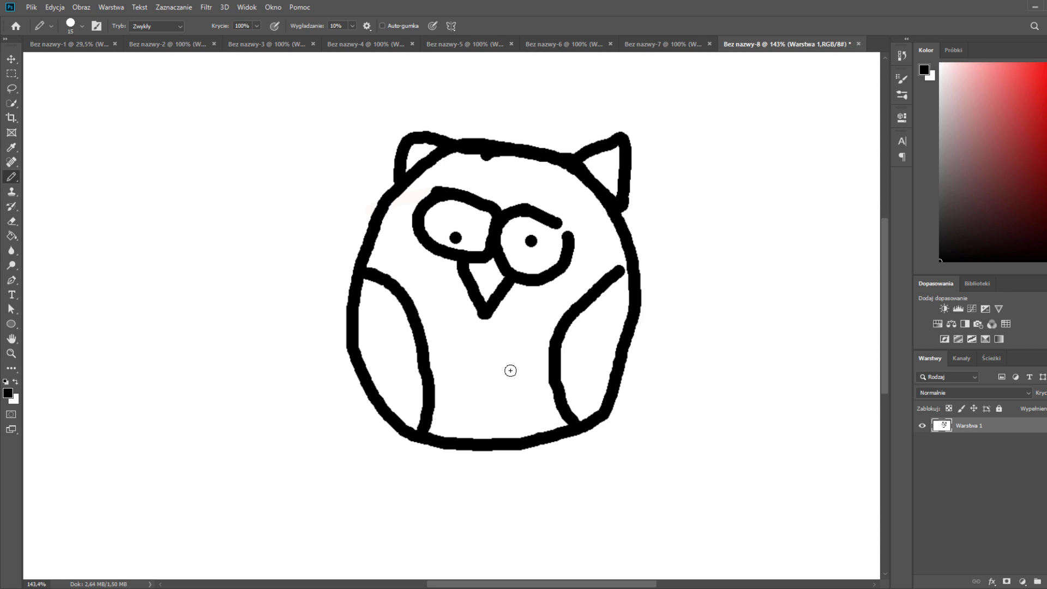
pyautogui.moveTo(254, 446)
pyautogui.mouseDown()
pyautogui.moveTo(257, 498)
pyautogui.moveTo(271, 364)
pyautogui.moveTo(246, 206)
pyautogui.moveTo(210, 129)
pyautogui.moveTo(46, 326)
pyautogui.moveTo(224, 423)
pyautogui.moveTo(224, 575)
pyautogui.moveTo(164, 436)
pyautogui.moveTo(189, 225)
pyautogui.moveTo(122, 168)
pyautogui.moveTo(122, 436)
pyautogui.moveTo(478, 542)
pyautogui.moveTo(779, 530)
pyautogui.moveTo(878, 480)
pyautogui.moveTo(851, 262)
pyautogui.moveTo(807, 219)
pyautogui.moveTo(744, 284)
pyautogui.mouseUp()
# Pencil a tree scribble down the right edge, an upper-right crescent moon and an owl head tuft
pyautogui.moveTo(846, 284)
pyautogui.mouseDown()
pyautogui.moveTo(771, 472)
pyautogui.moveTo(855, 571)
pyautogui.moveTo(774, 570)
pyautogui.mouseUp()
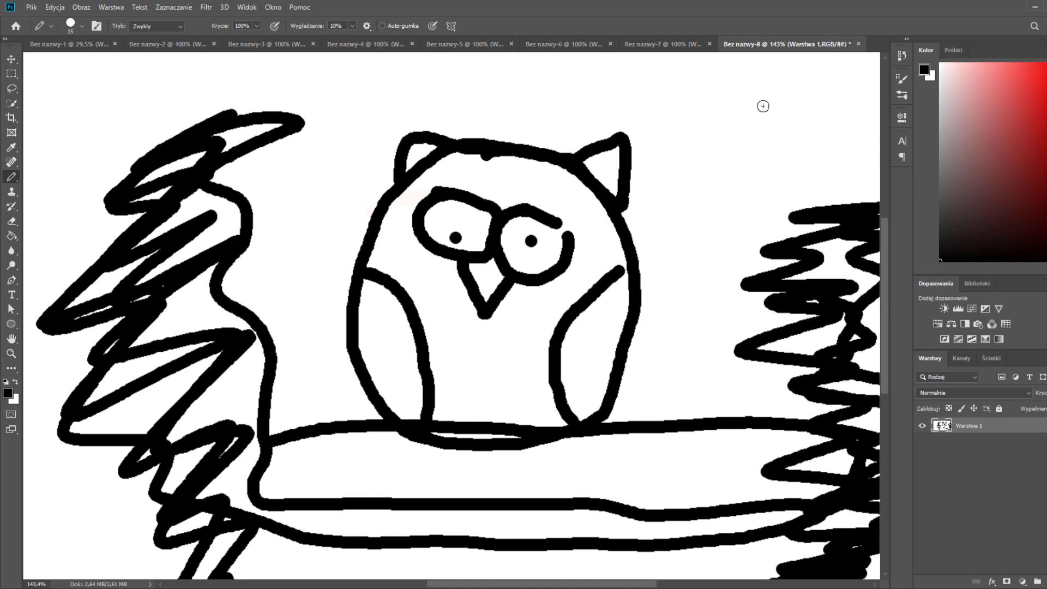
pyautogui.click(721, 102)
pyautogui.moveTo(721, 102)
pyautogui.mouseDown()
pyautogui.moveTo(749, 91)
pyautogui.moveTo(788, 142)
pyautogui.moveTo(714, 185)
pyautogui.moveTo(762, 133)
pyautogui.moveTo(707, 106)
pyautogui.moveTo(745, 99)
pyautogui.moveTo(749, 139)
pyautogui.moveTo(727, 163)
pyautogui.mouseUp()
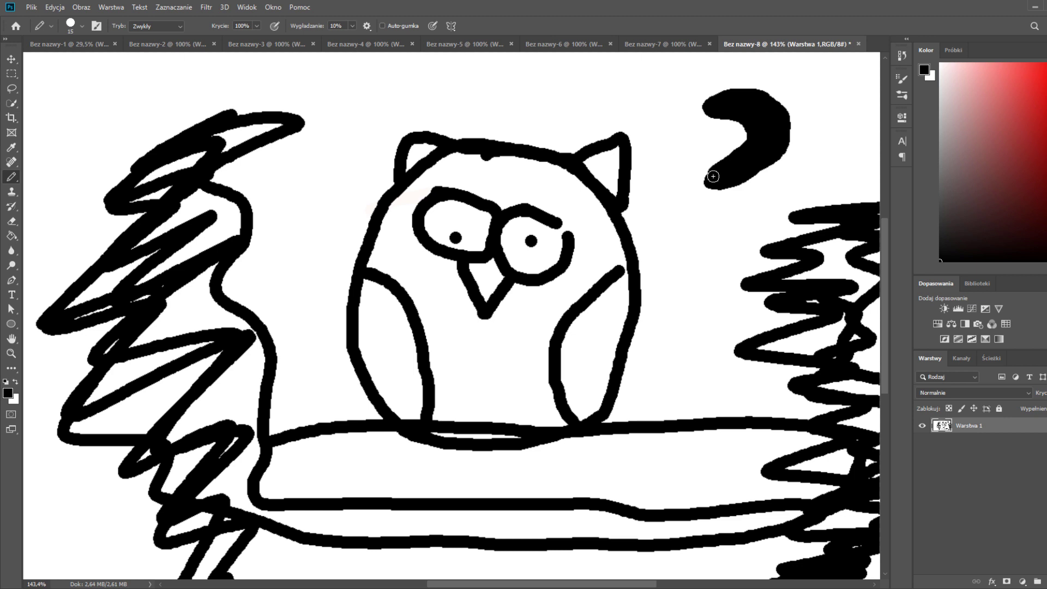
pyautogui.moveTo(500, 144)
pyautogui.mouseDown()
pyautogui.moveTo(502, 121)
pyautogui.moveTo(555, 129)
pyautogui.moveTo(478, 119)
pyautogui.moveTo(498, 135)
pyautogui.mouseUp()
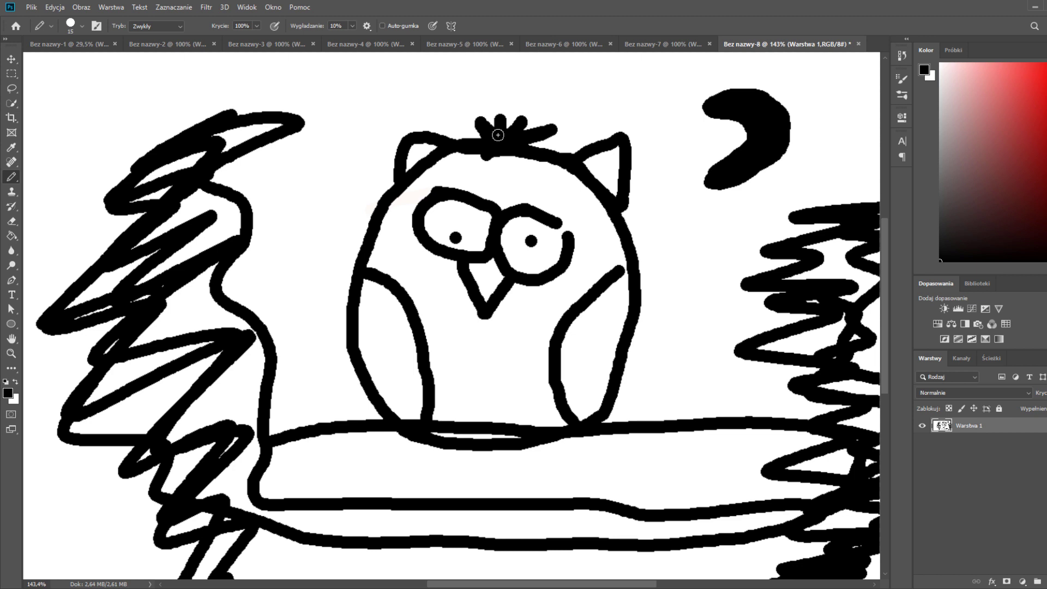
# Compare the owls by switching between the Bez nazwy-7 and Bez nazwy-8 canvases
pyautogui.click(691, 44)
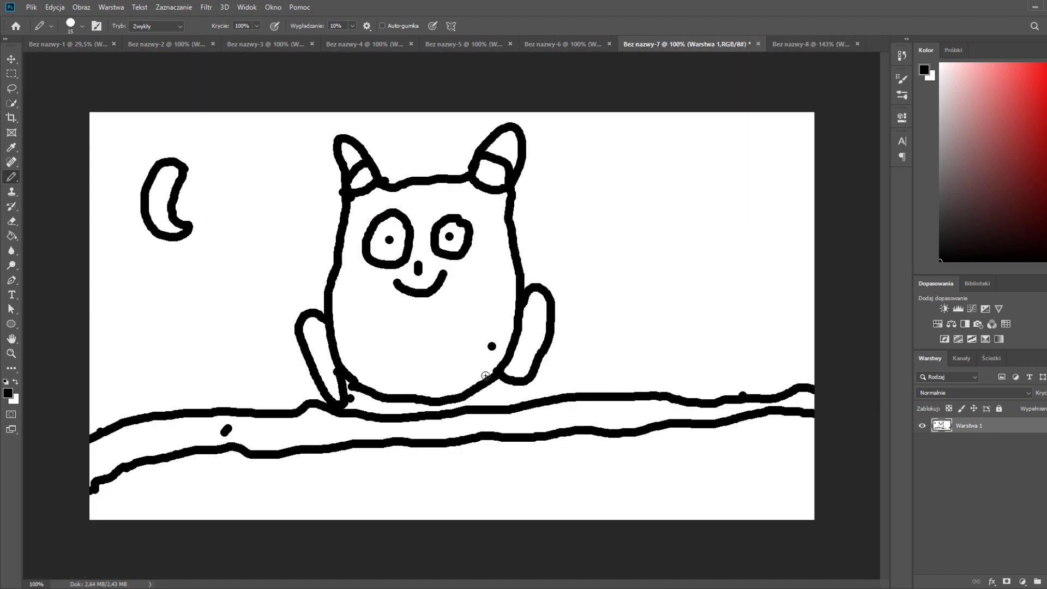
pyautogui.click(826, 42)
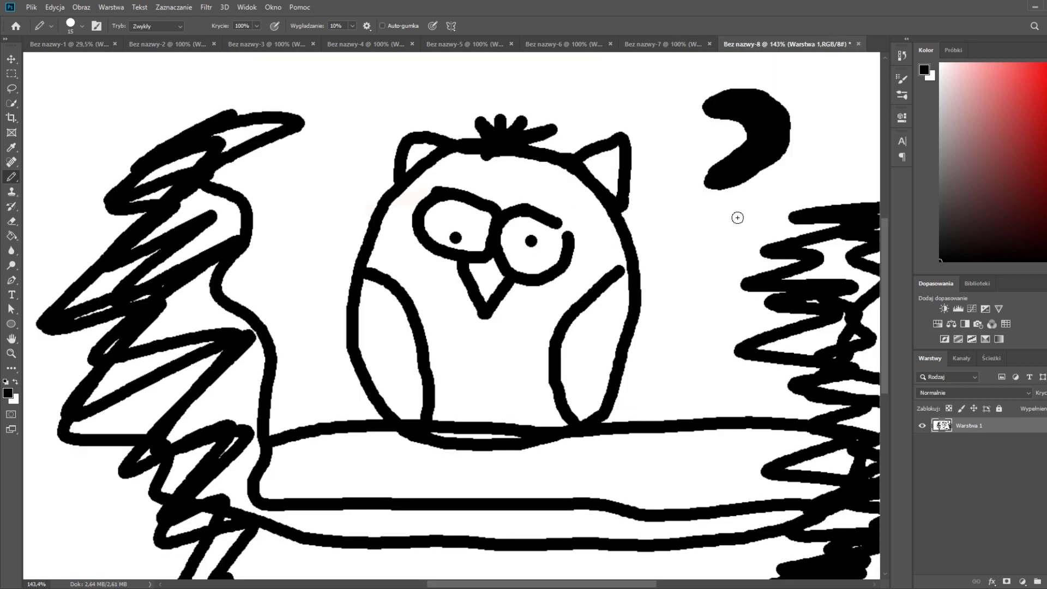
pyautogui.click(665, 44)
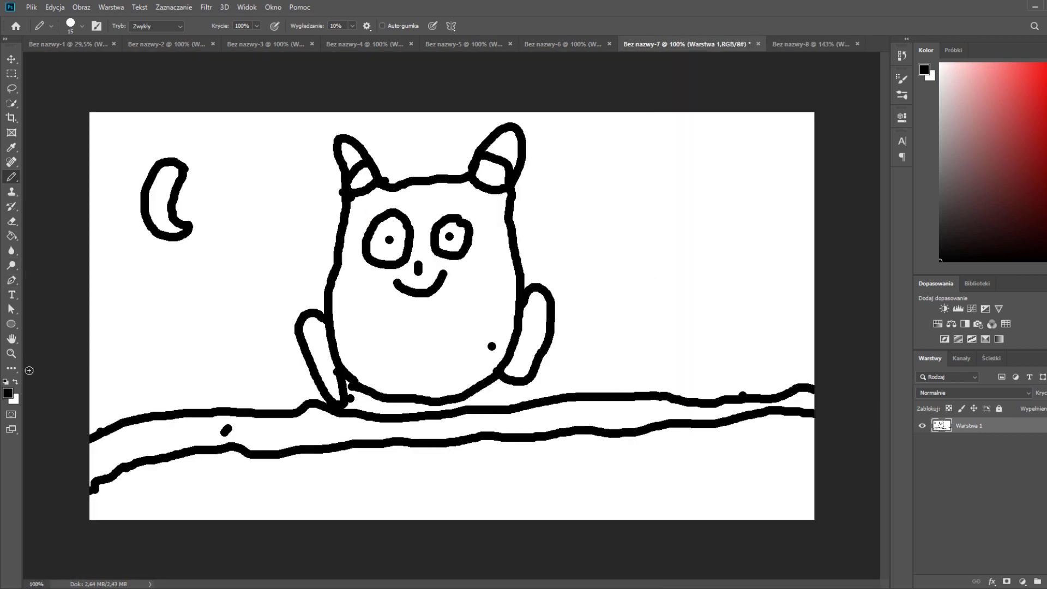
# Zoom in closely on the owl's face with the Zoom tool
pyautogui.click(11, 353)
pyautogui.click(406, 253)
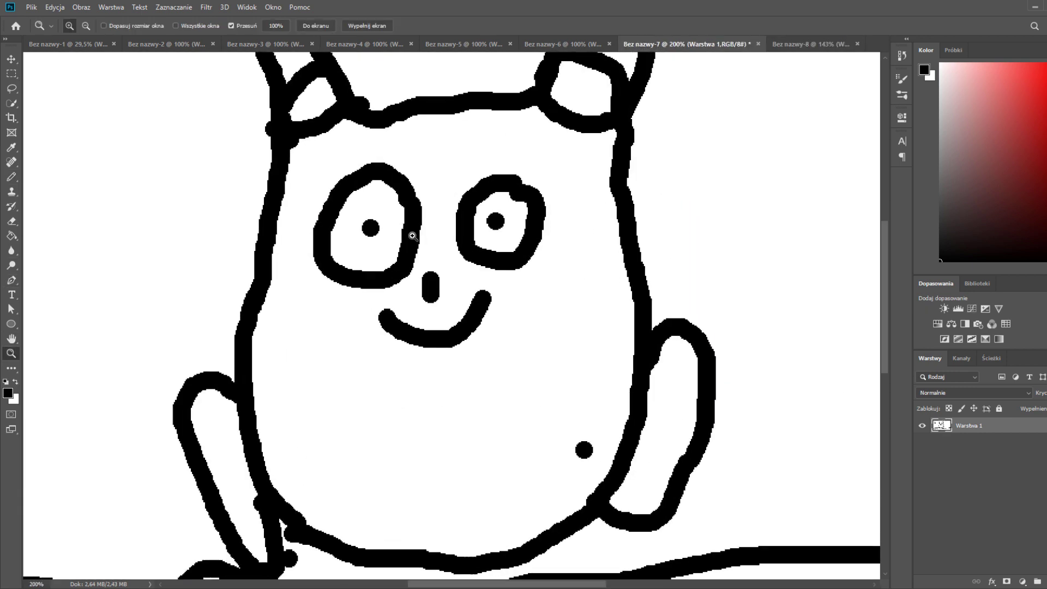
pyautogui.click(411, 234)
pyautogui.moveTo(414, 233); pyautogui.dragTo(538, 245)
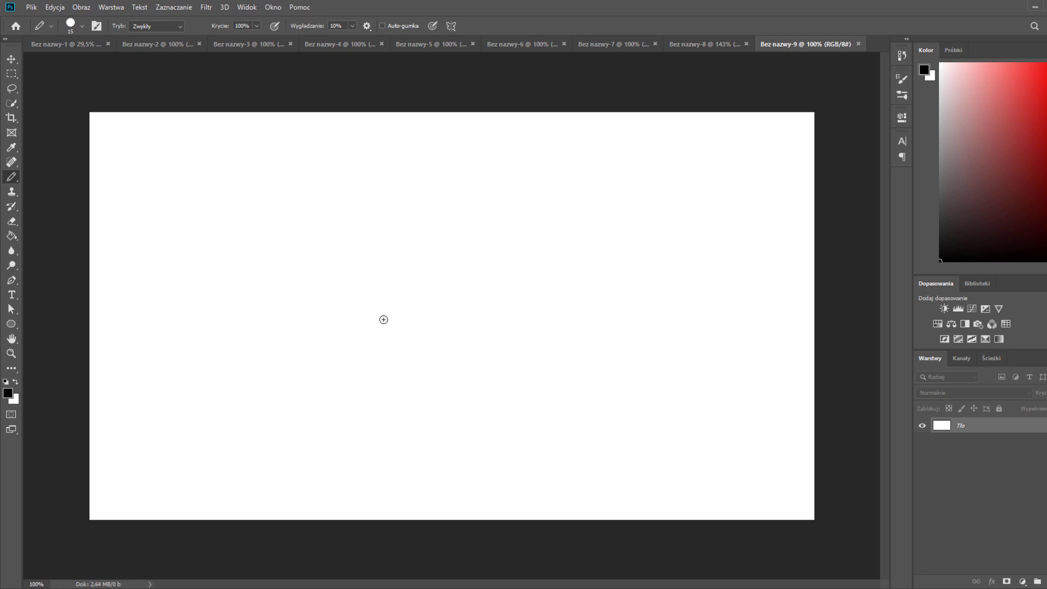
# Sketch test strokes (an O, a 1 and a squiggle), then undo them
pyautogui.moveTo(367, 305); pyautogui.dragTo(380, 289)
pyautogui.moveTo(444, 304); pyautogui.dragTo(457, 334)
pyautogui.moveTo(471, 346); pyautogui.dragTo(512, 315)
pyautogui.hotkey('ctrl', 'z')
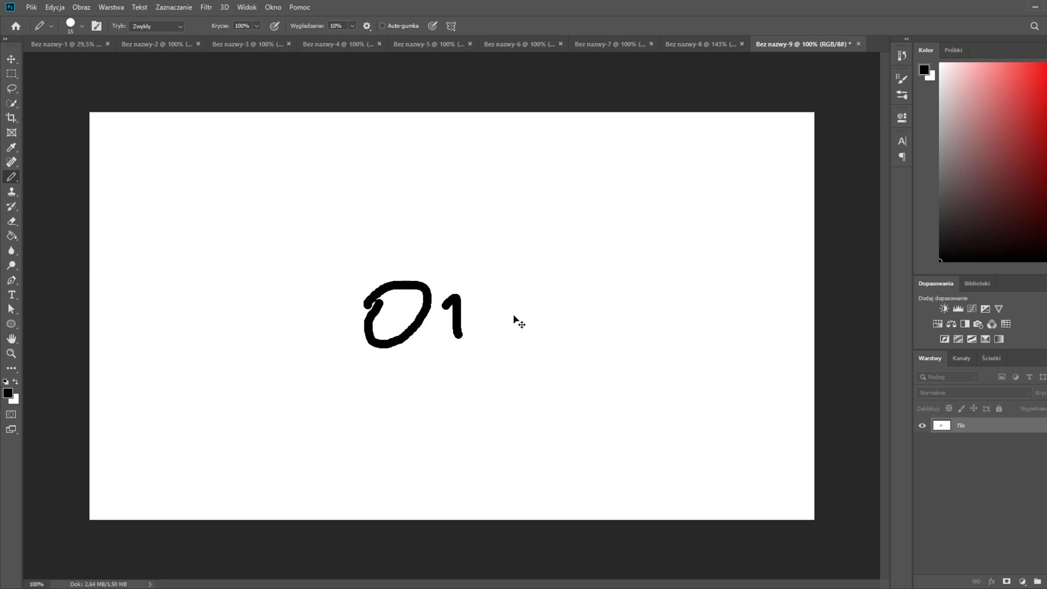
pyautogui.hotkey('ctrl', 'z')
pyautogui.hotkey('ctrl', 'z')
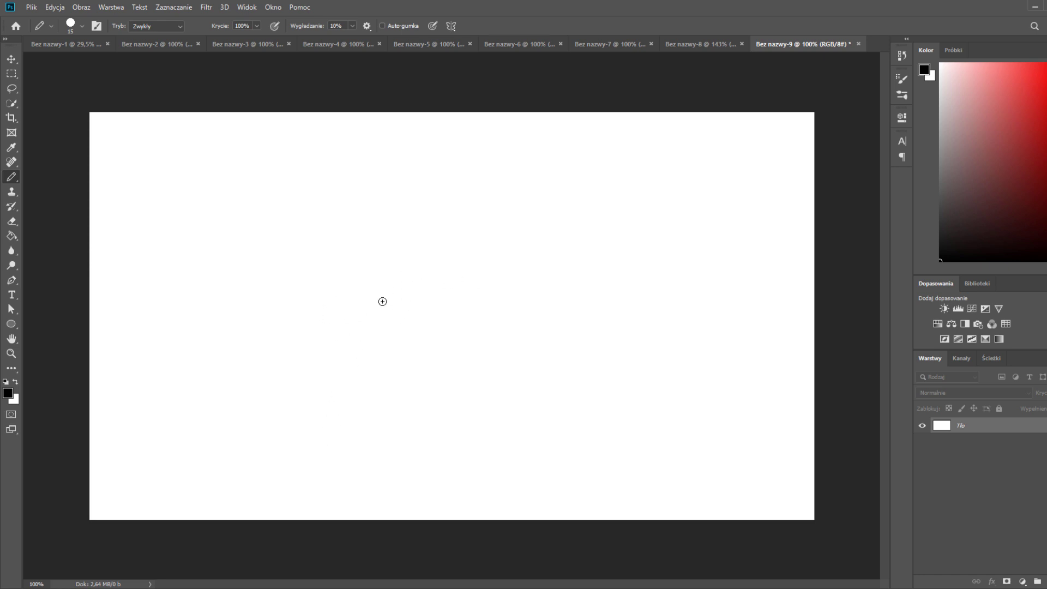
# Draw the dog's head and rounded snout, two tall ears and a leg
pyautogui.moveTo(393, 288)
pyautogui.mouseDown()
pyautogui.moveTo(417, 314)
pyautogui.moveTo(395, 315)
pyautogui.moveTo(389, 266)
pyautogui.moveTo(297, 252)
pyautogui.moveTo(284, 292)
pyautogui.moveTo(325, 321)
pyautogui.moveTo(334, 315)
pyautogui.mouseUp()
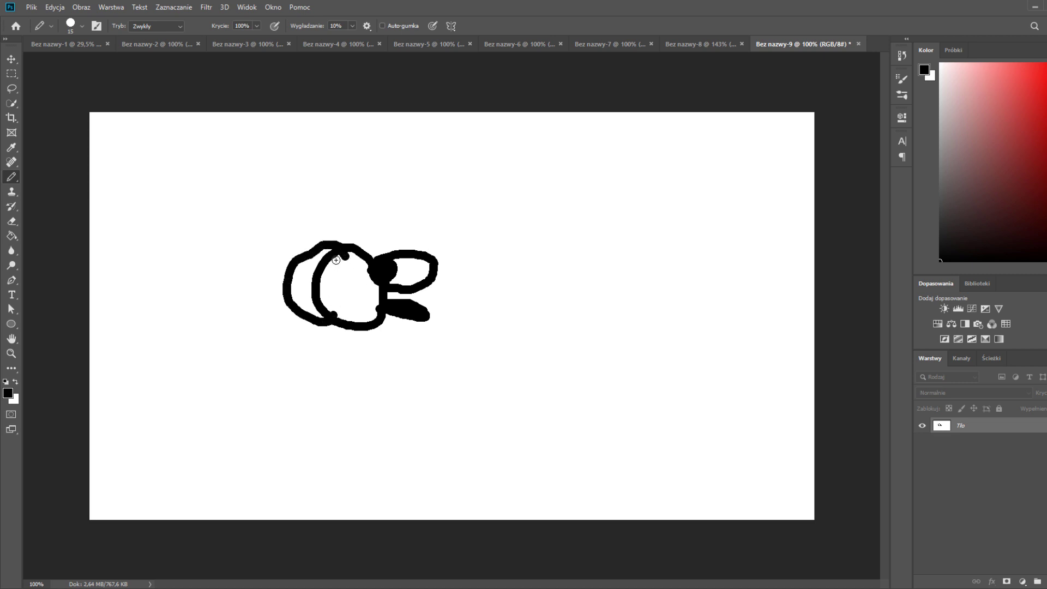
pyautogui.moveTo(336, 260)
pyautogui.mouseDown()
pyautogui.moveTo(325, 199)
pyautogui.moveTo(320, 260)
pyautogui.mouseUp()
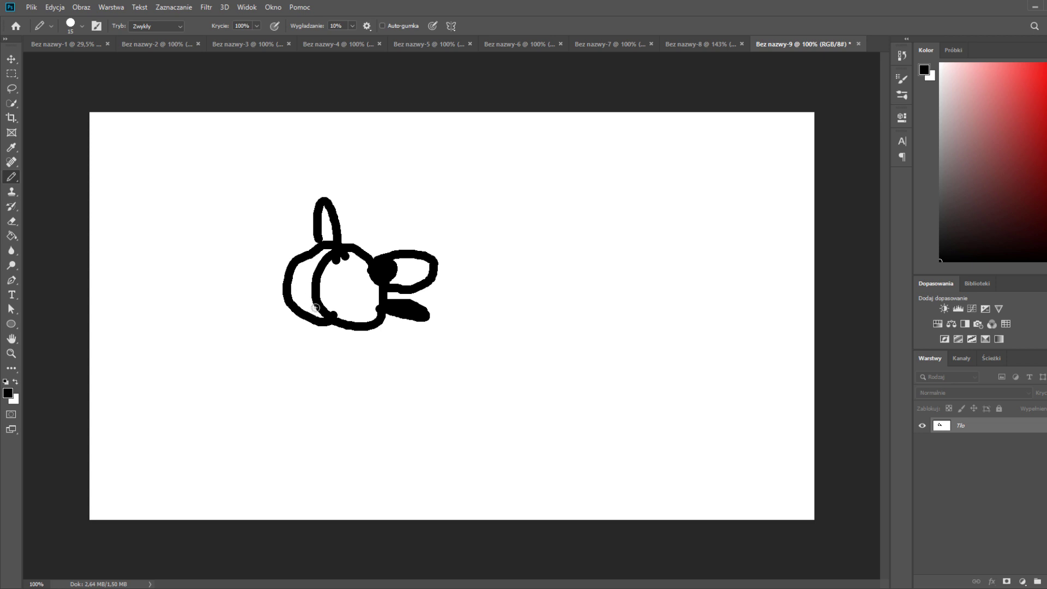
pyautogui.moveTo(317, 323)
pyautogui.mouseDown()
pyautogui.moveTo(319, 363)
pyautogui.moveTo(331, 320)
pyautogui.moveTo(290, 360)
pyautogui.moveTo(313, 304)
pyautogui.mouseUp()
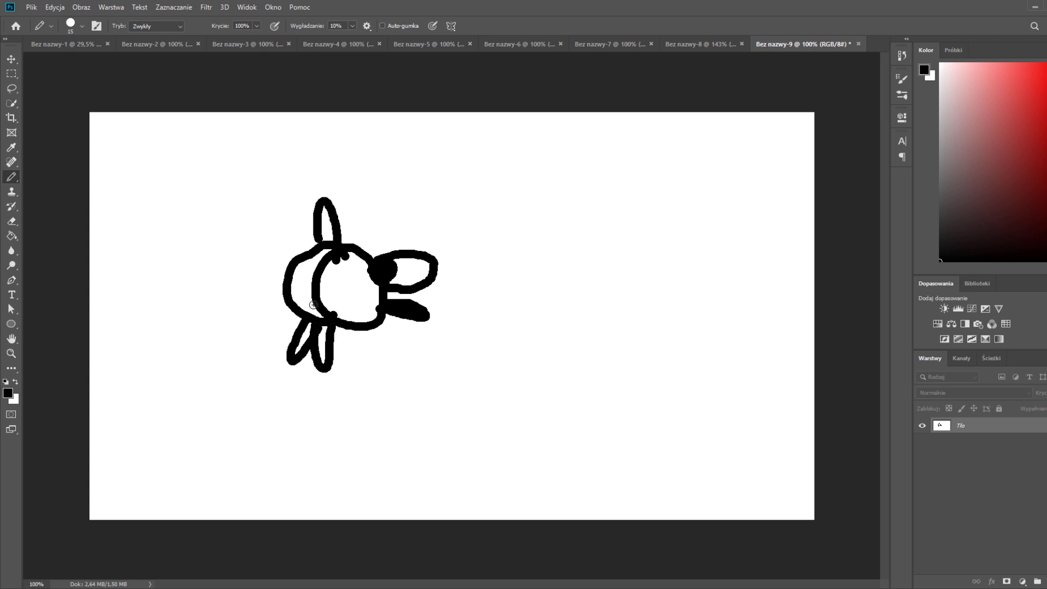
pyautogui.moveTo(303, 255)
pyautogui.mouseDown()
pyautogui.moveTo(292, 218)
pyautogui.moveTo(315, 250)
pyautogui.mouseUp()
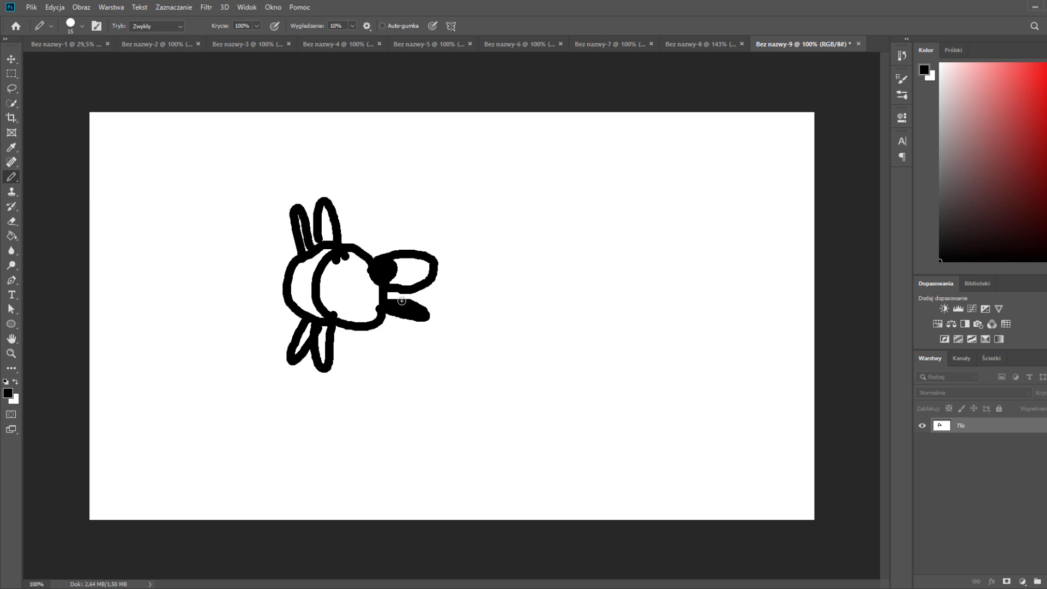
pyautogui.moveTo(440, 256); pyautogui.dragTo(436, 266)
# Draw the boxy monitor figure with a tick mark, two legs, dots, back panel and arm
pyautogui.moveTo(516, 338)
pyautogui.mouseDown()
pyautogui.moveTo(518, 234)
pyautogui.moveTo(525, 217)
pyautogui.moveTo(552, 213)
pyautogui.moveTo(546, 322)
pyautogui.moveTo(538, 309)
pyautogui.mouseUp()
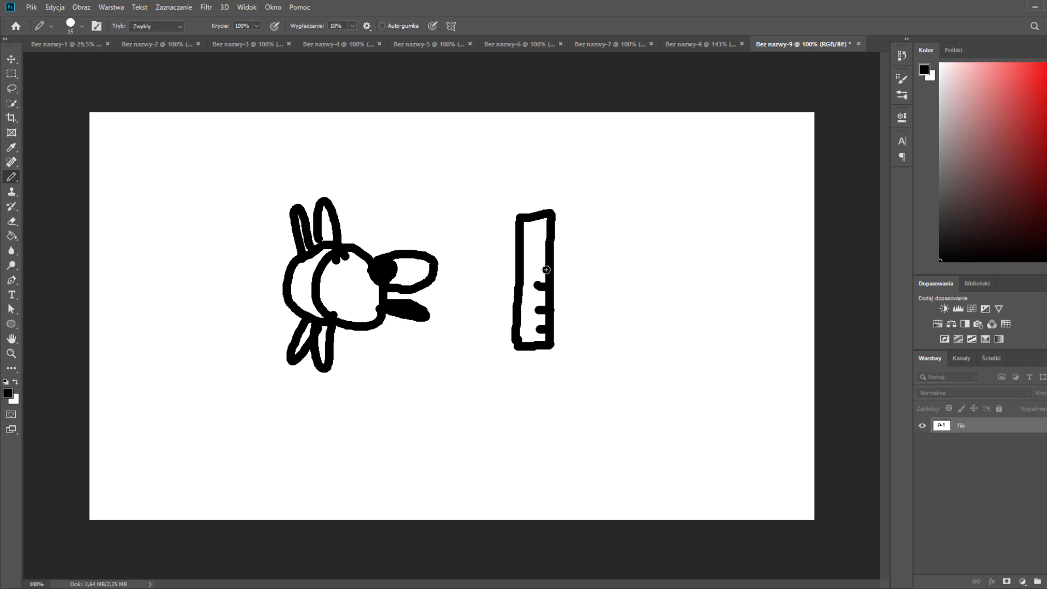
pyautogui.moveTo(545, 270)
pyautogui.mouseDown()
pyautogui.moveTo(536, 269)
pyautogui.moveTo(547, 242)
pyautogui.moveTo(536, 233)
pyautogui.moveTo(595, 210)
pyautogui.moveTo(593, 369)
pyautogui.moveTo(555, 335)
pyautogui.mouseUp()
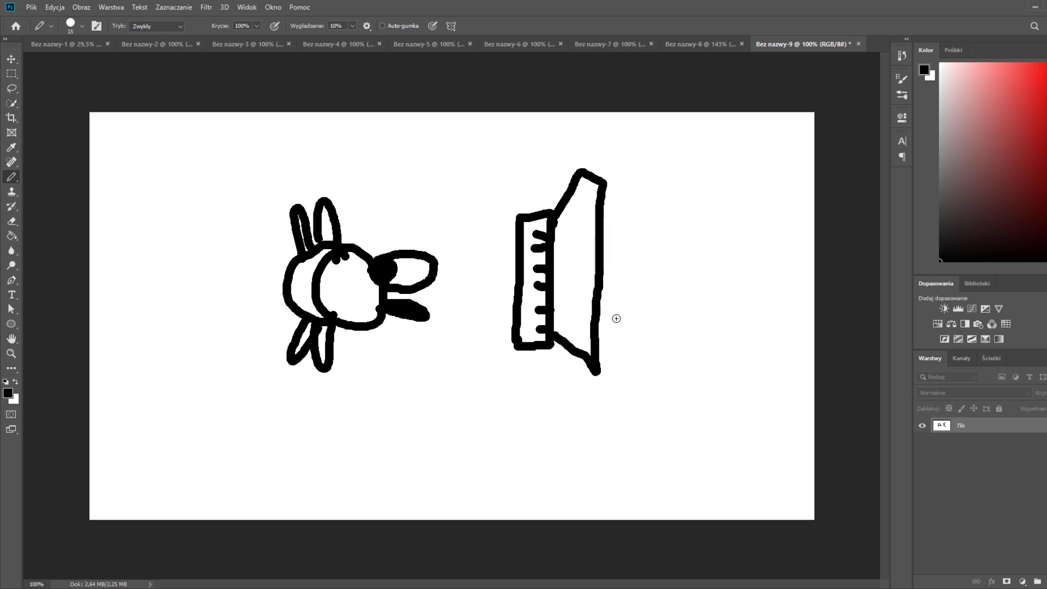
pyautogui.moveTo(554, 335); pyautogui.dragTo(542, 393)
pyautogui.click(529, 377)
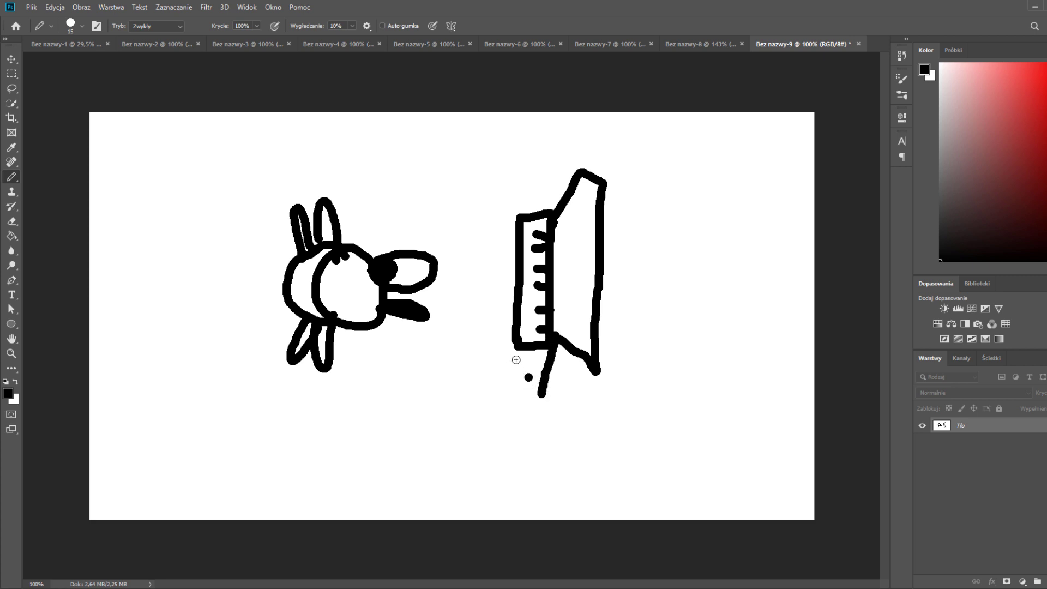
pyautogui.moveTo(516, 347); pyautogui.dragTo(499, 391)
pyautogui.moveTo(596, 377); pyautogui.dragTo(610, 184)
pyautogui.click(539, 371)
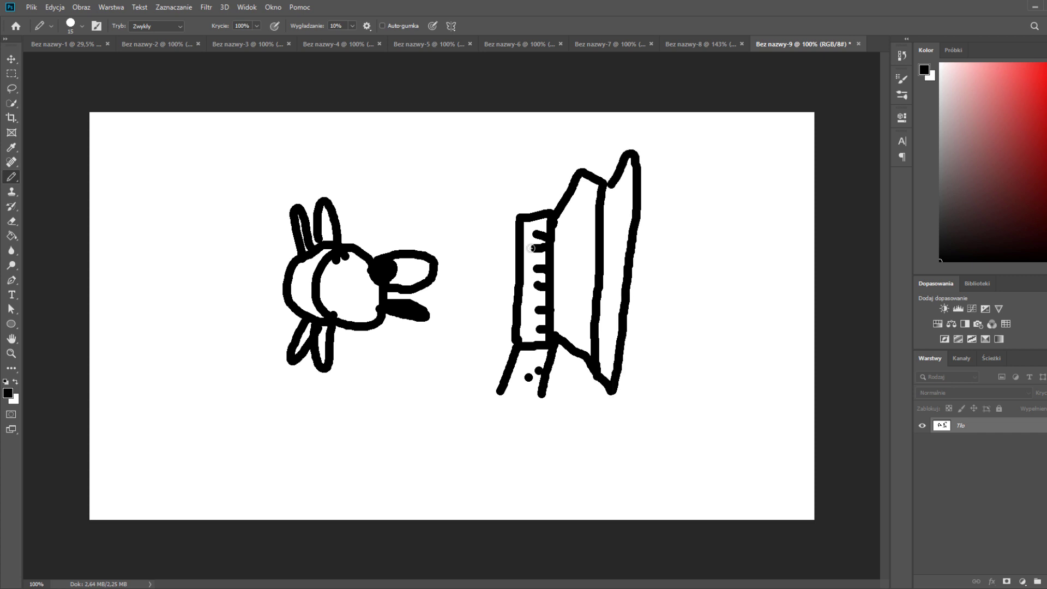
pyautogui.moveTo(515, 225); pyautogui.dragTo(494, 277)
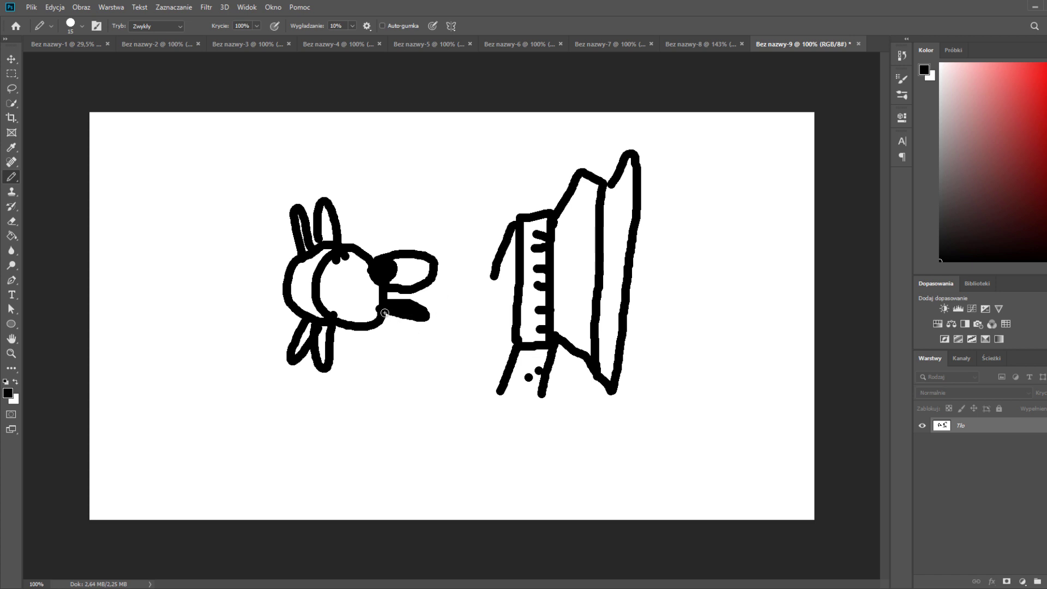
# Stretch the dog's tongue to the monitor, then write 2+2=5 below and undo it
pyautogui.moveTo(394, 315)
pyautogui.mouseDown()
pyautogui.moveTo(484, 295)
pyautogui.moveTo(446, 314)
pyautogui.moveTo(499, 290)
pyautogui.moveTo(486, 306)
pyautogui.moveTo(512, 280)
pyautogui.moveTo(509, 306)
pyautogui.mouseUp()
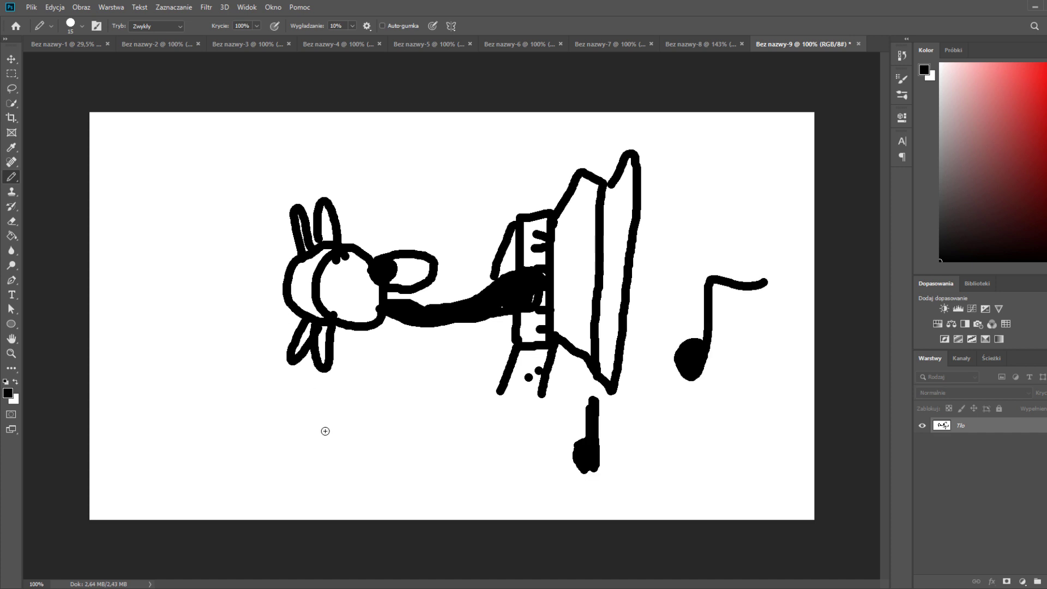
pyautogui.moveTo(304, 439); pyautogui.dragTo(339, 479)
pyautogui.moveTo(360, 429)
pyautogui.mouseDown()
pyautogui.moveTo(366, 454)
pyautogui.moveTo(344, 447)
pyautogui.moveTo(367, 470)
pyautogui.mouseUp()
pyautogui.moveTo(382, 434)
pyautogui.mouseDown()
pyautogui.moveTo(436, 476)
pyautogui.moveTo(467, 442)
pyautogui.mouseUp()
pyautogui.moveTo(469, 456); pyautogui.dragTo(445, 457)
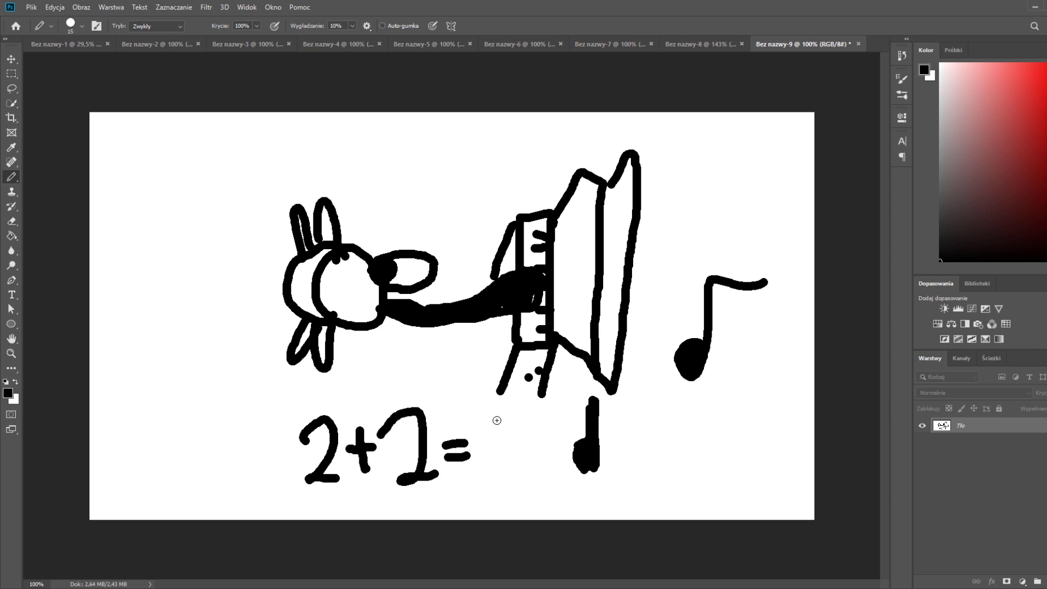
pyautogui.moveTo(494, 414); pyautogui.dragTo(482, 480)
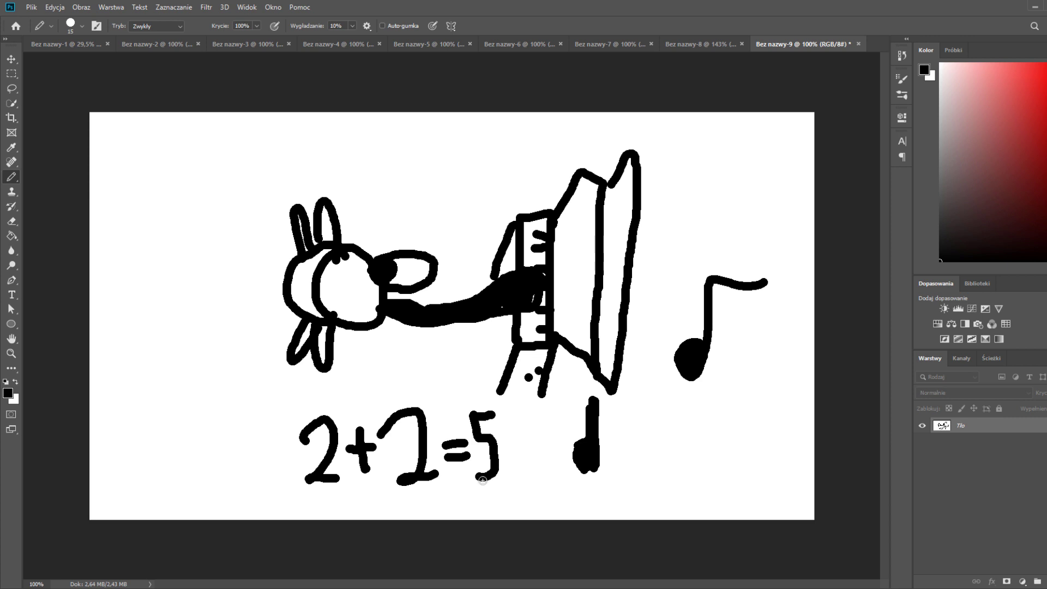
pyautogui.hotkey('ctrl', 'z')
pyautogui.hotkey('ctrl', 'z')
pyautogui.hotkey('ctrl', 'z')
pyautogui.hotkey('ctrl', 'z')
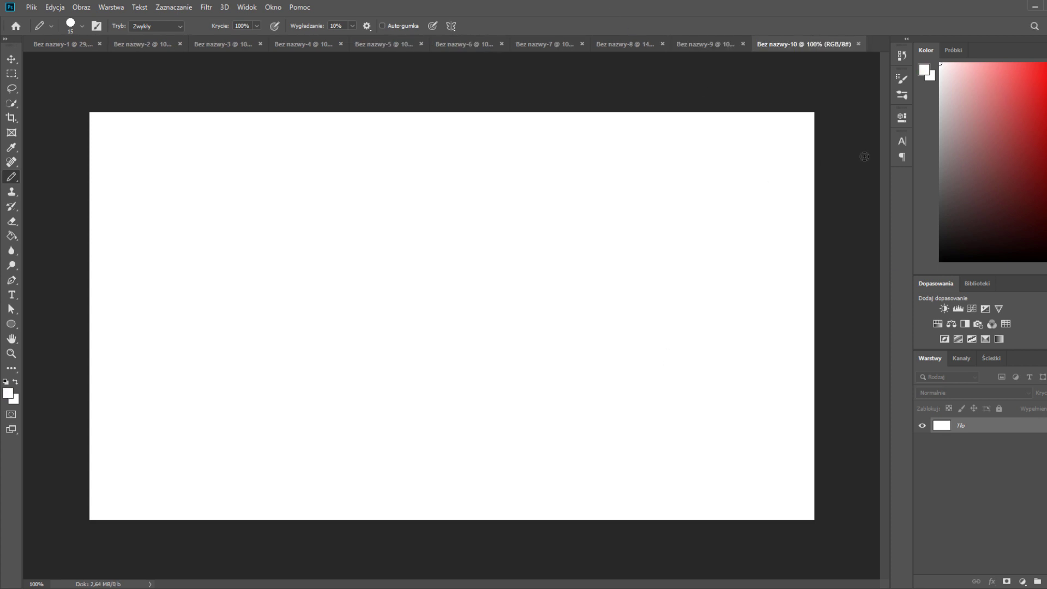
# In black, scribble two loops and a solid blob near the centre, dotting the lower-left loop
pyautogui.press('d')
pyautogui.moveTo(518, 246)
pyautogui.mouseDown()
pyautogui.moveTo(519, 232)
pyautogui.moveTo(472, 261)
pyautogui.moveTo(469, 283)
pyautogui.moveTo(488, 281)
pyautogui.mouseUp()
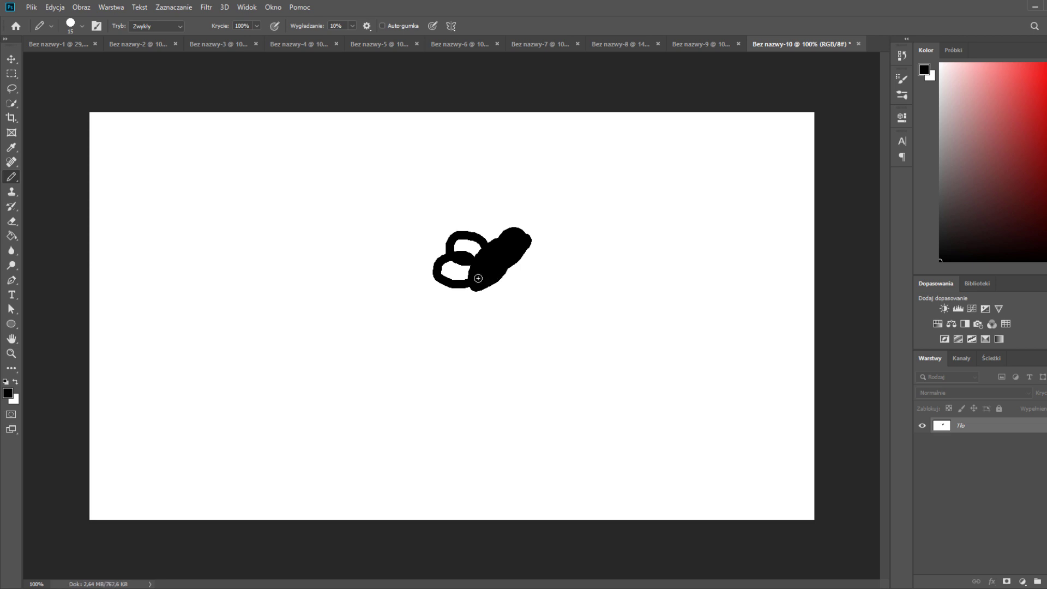
pyautogui.click(454, 272)
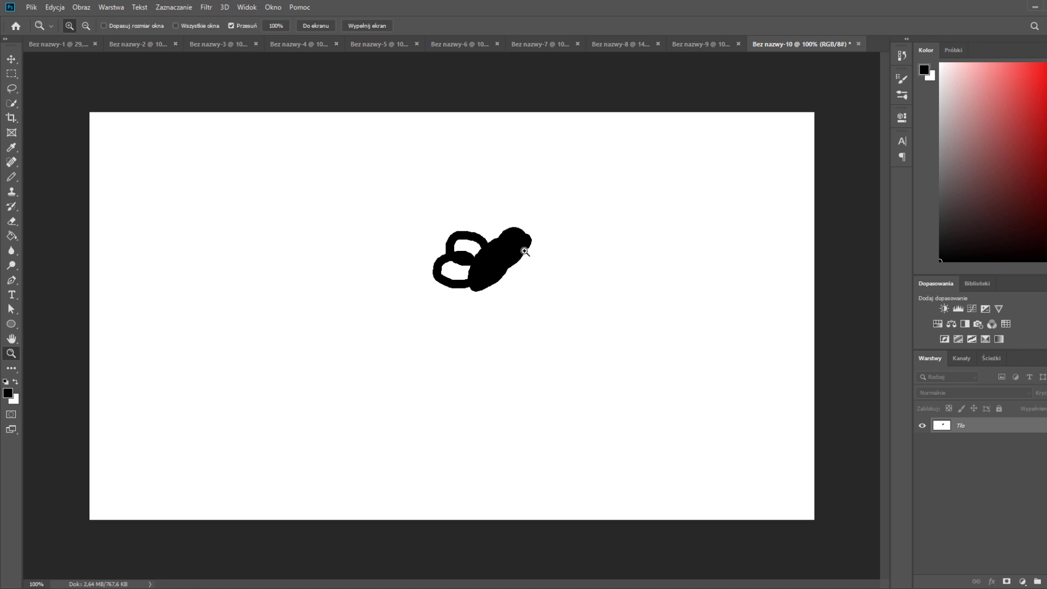
pyautogui.press('b')
pyautogui.scroll(1, 537, 252)
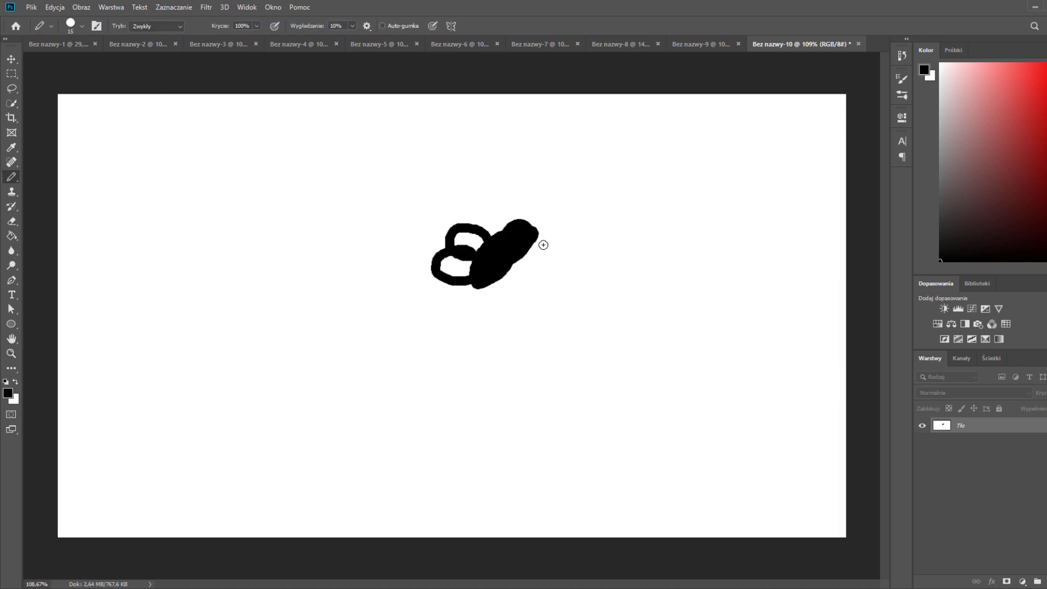
# Outline a tall shape beside the blob and add four stripes inside it
pyautogui.moveTo(539, 242)
pyautogui.mouseDown()
pyautogui.moveTo(580, 350)
pyautogui.moveTo(524, 222)
pyautogui.mouseUp()
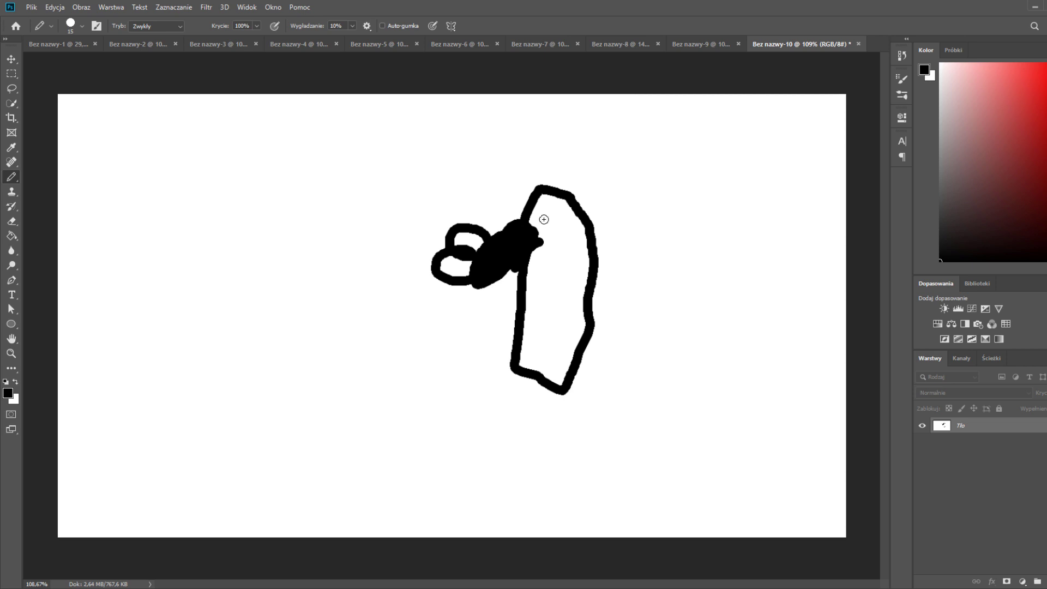
pyautogui.moveTo(586, 241); pyautogui.dragTo(565, 229)
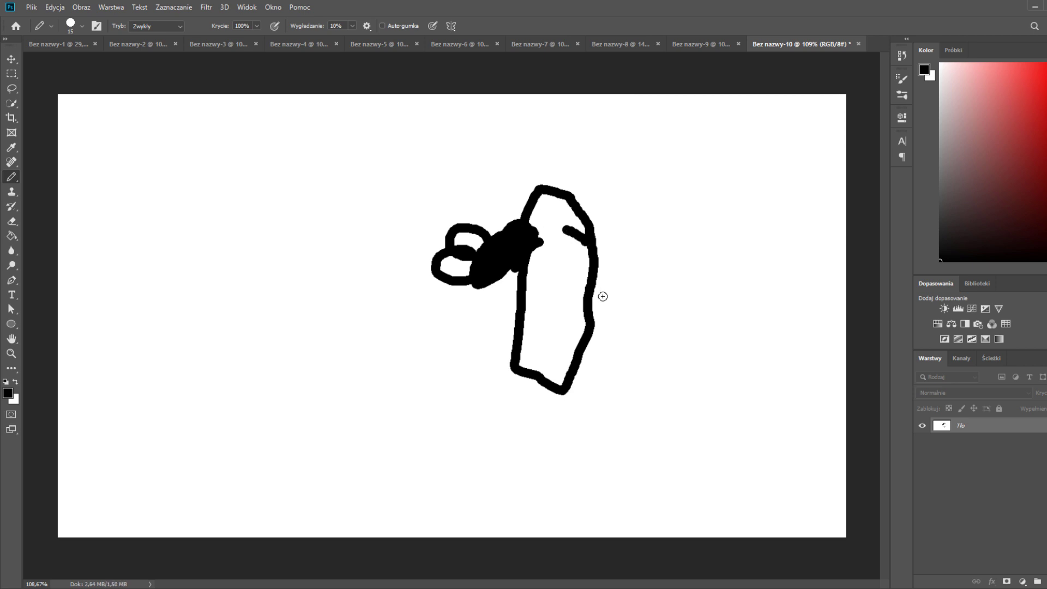
pyautogui.moveTo(590, 287); pyautogui.dragTo(573, 278)
pyautogui.moveTo(584, 336); pyautogui.dragTo(560, 324)
pyautogui.moveTo(572, 358)
pyautogui.mouseDown()
pyautogui.moveTo(552, 352)
pyautogui.moveTo(509, 375)
pyautogui.moveTo(491, 408)
pyautogui.mouseUp()
# Give the striped figure two legs, a curved top, a right side and a solid black block
pyautogui.moveTo(563, 398); pyautogui.dragTo(534, 417)
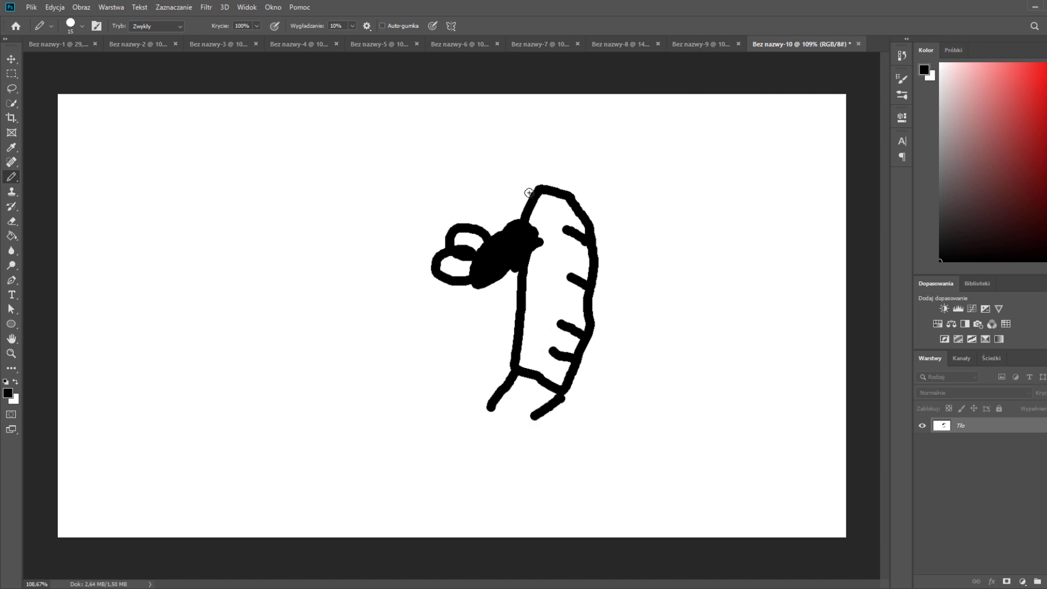
pyautogui.moveTo(539, 185); pyautogui.dragTo(494, 189)
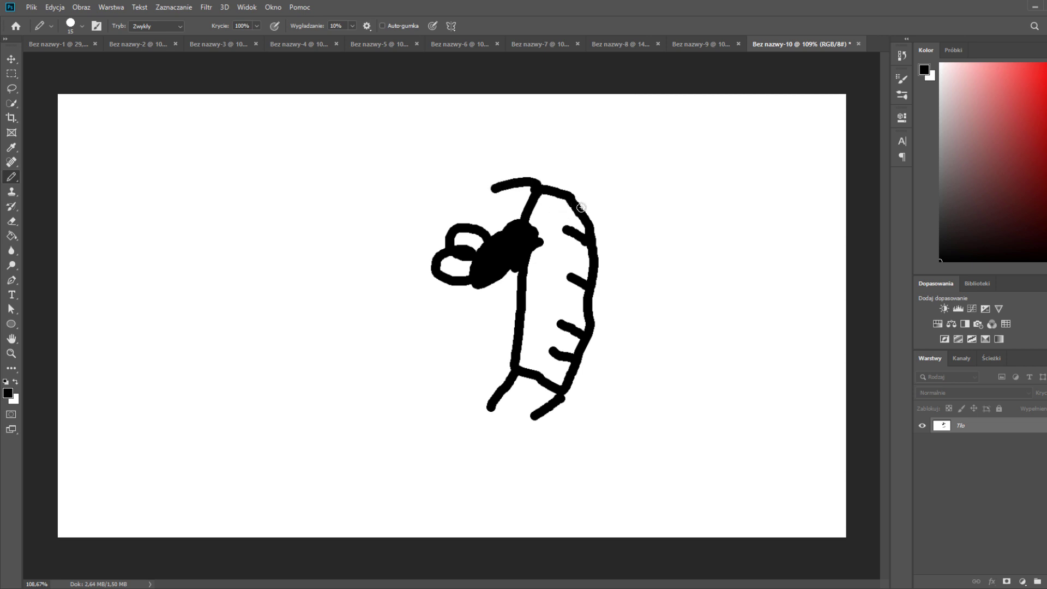
pyautogui.moveTo(582, 207)
pyautogui.mouseDown()
pyautogui.moveTo(572, 316)
pyautogui.moveTo(553, 376)
pyautogui.moveTo(586, 387)
pyautogui.moveTo(616, 349)
pyautogui.moveTo(635, 275)
pyautogui.moveTo(597, 188)
pyautogui.moveTo(582, 218)
pyautogui.moveTo(597, 275)
pyautogui.moveTo(577, 300)
pyautogui.moveTo(600, 246)
pyautogui.moveTo(584, 302)
pyautogui.moveTo(592, 310)
pyautogui.moveTo(608, 256)
pyautogui.moveTo(605, 316)
pyautogui.mouseUp()
pyautogui.moveTo(556, 195)
pyautogui.mouseDown()
pyautogui.moveTo(573, 191)
pyautogui.moveTo(511, 181)
pyautogui.mouseUp()
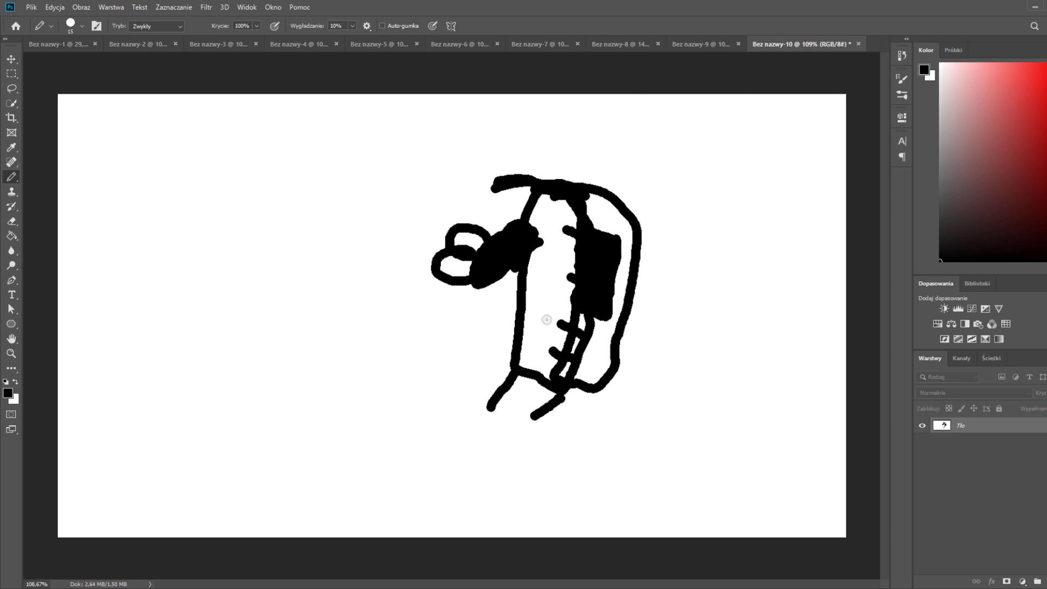
pyautogui.moveTo(476, 287)
pyautogui.mouseDown()
pyautogui.moveTo(458, 298)
pyautogui.moveTo(487, 305)
pyautogui.mouseUp()
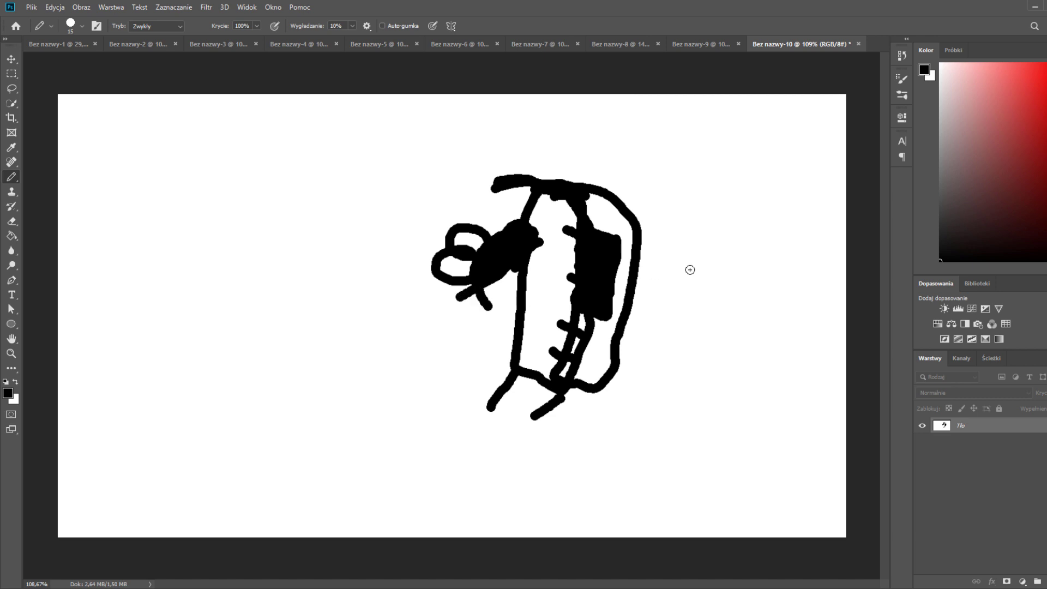
# Draw two butterflies on the left side of the canvas
pyautogui.moveTo(184, 339)
pyautogui.mouseDown()
pyautogui.moveTo(175, 335)
pyautogui.moveTo(214, 315)
pyautogui.mouseUp()
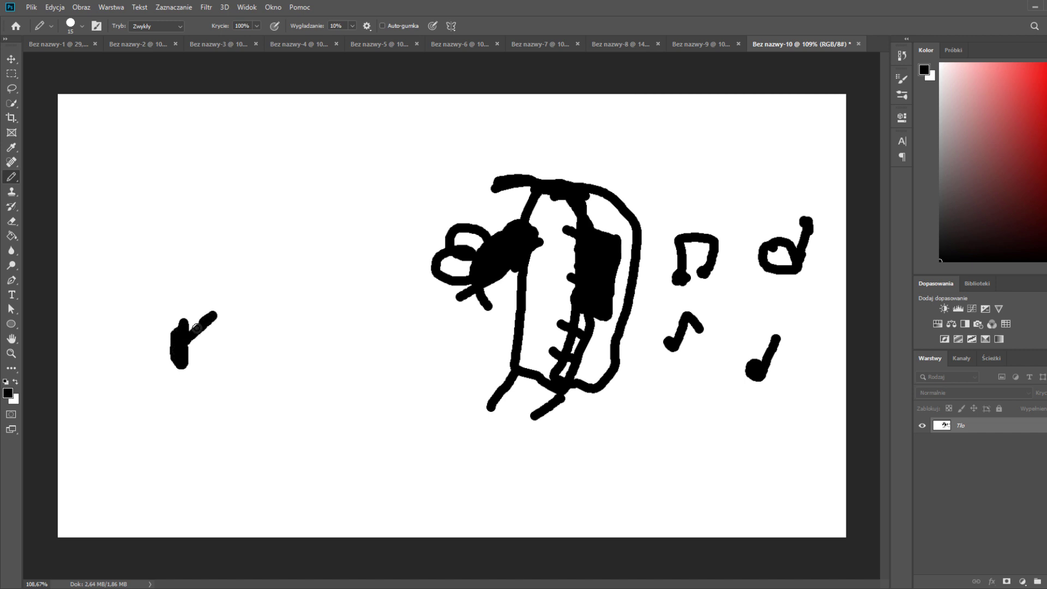
pyautogui.moveTo(174, 342)
pyautogui.mouseDown()
pyautogui.moveTo(141, 317)
pyautogui.moveTo(199, 376)
pyautogui.moveTo(164, 375)
pyautogui.moveTo(210, 332)
pyautogui.moveTo(199, 361)
pyautogui.moveTo(154, 355)
pyautogui.moveTo(179, 347)
pyautogui.moveTo(180, 322)
pyautogui.moveTo(188, 327)
pyautogui.mouseUp()
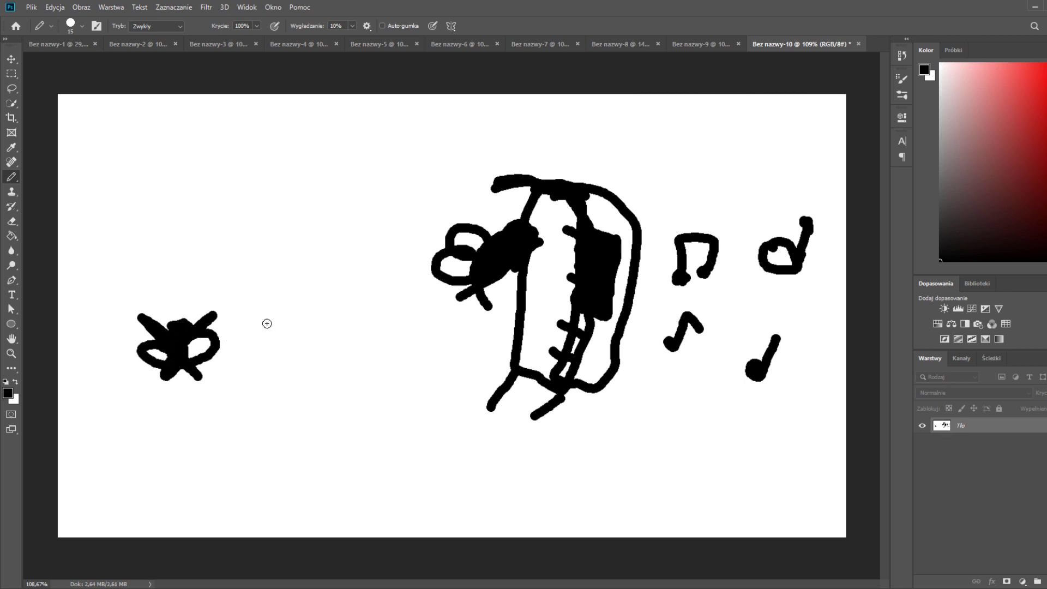
pyautogui.moveTo(270, 322); pyautogui.dragTo(273, 349)
# Draw a nose and mouth below the butterflies, undo and redo them, then add a smile
pyautogui.moveTo(319, 316); pyautogui.dragTo(251, 349)
pyautogui.moveTo(217, 394); pyautogui.dragTo(216, 439)
pyautogui.moveTo(173, 488); pyautogui.dragTo(286, 478)
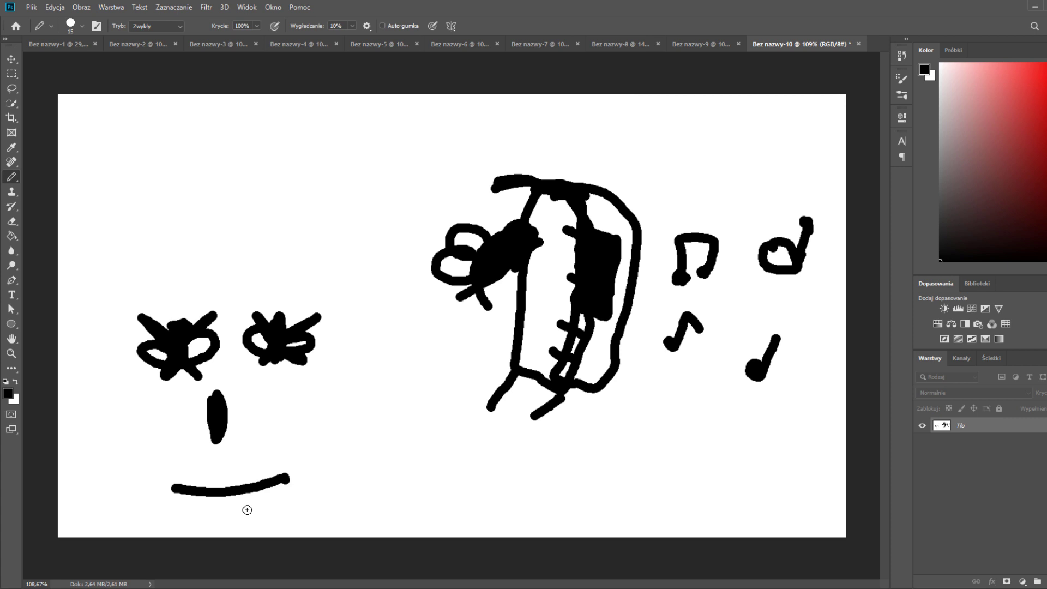
pyautogui.hotkey('ctrl', 'z')
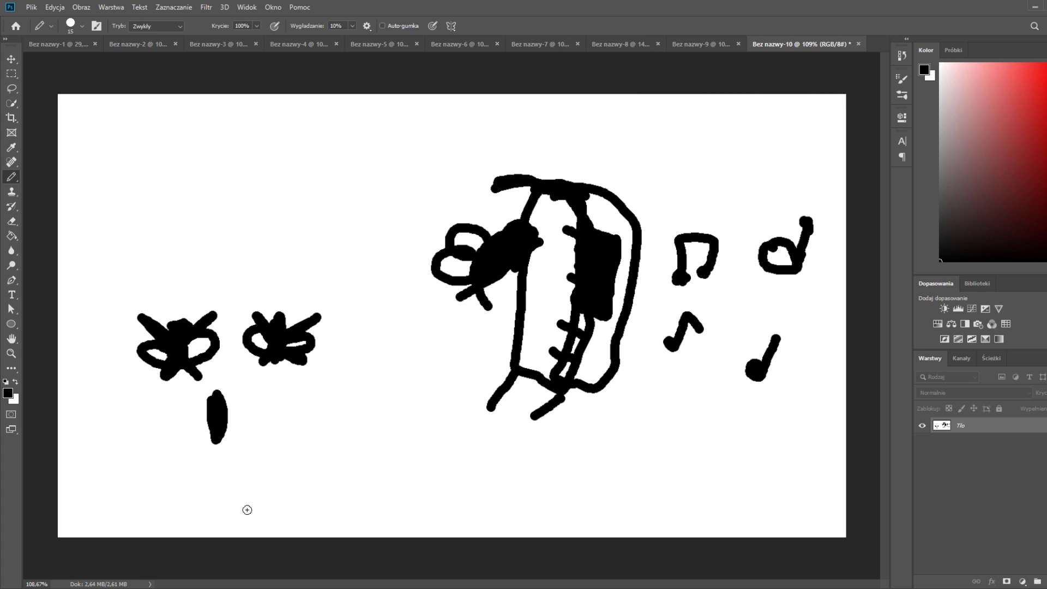
pyautogui.hotkey('ctrl', 'z')
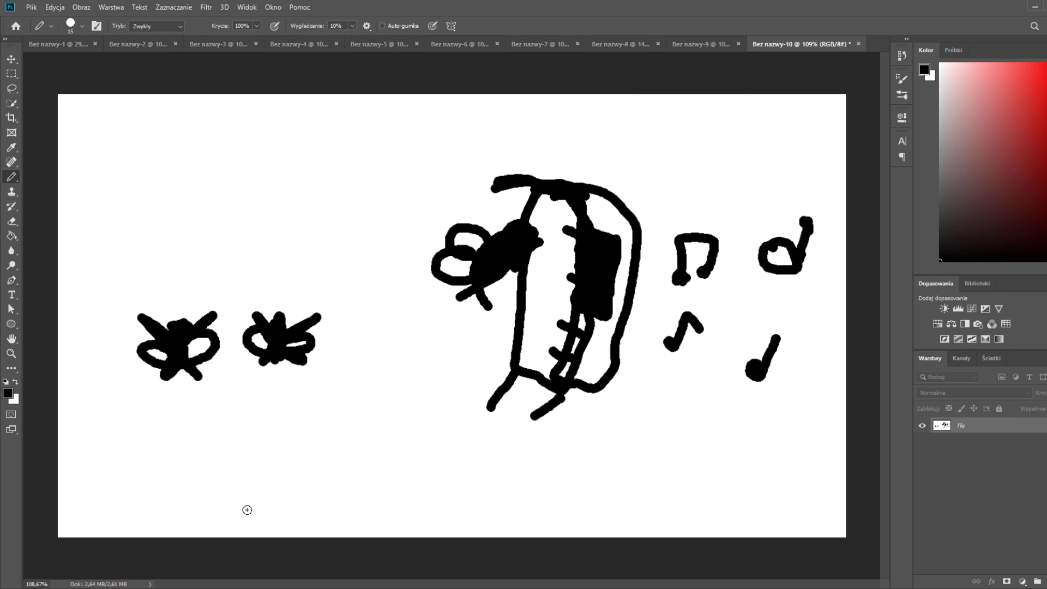
pyautogui.hotkey('ctrl', 'shift', 'z')
pyautogui.hotkey('ctrl', 'shift', 'z')
pyautogui.hotkey('ctrl', 'shift', 'z')
pyautogui.moveTo(316, 260); pyautogui.dragTo(409, 234)
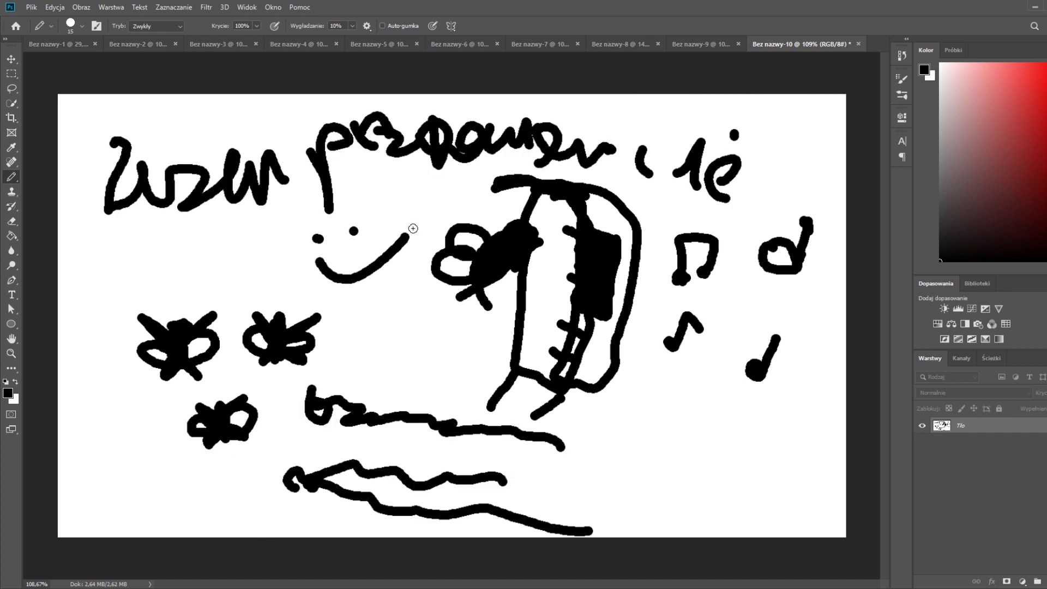
# Draw an あ character, a thumbs-up inside an oval, and a kite in the lower right
pyautogui.click(173, 260)
pyautogui.moveTo(131, 275); pyautogui.dragTo(195, 253)
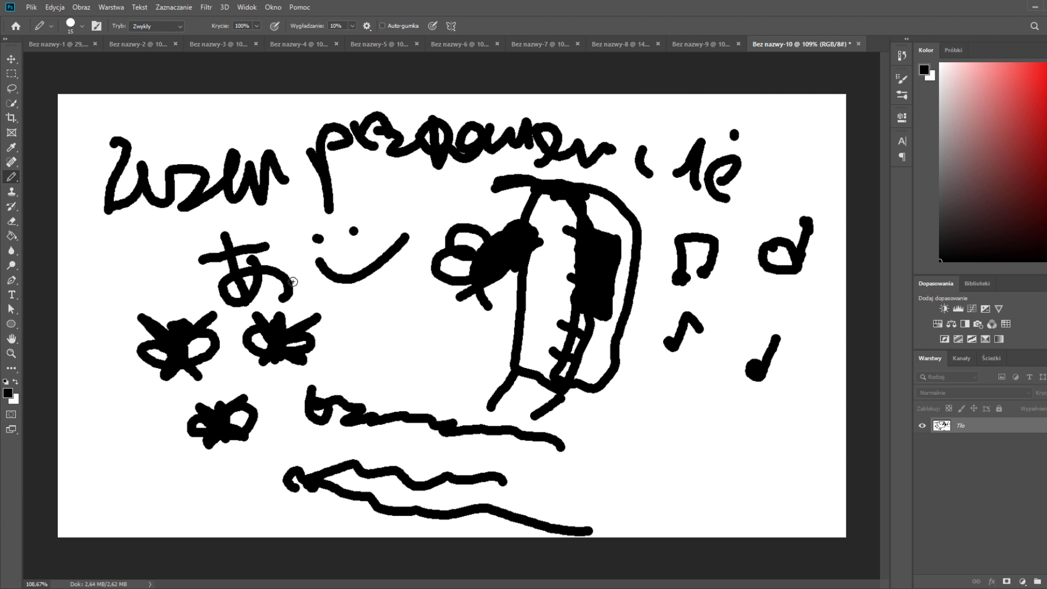
pyautogui.moveTo(377, 295); pyautogui.dragTo(420, 348)
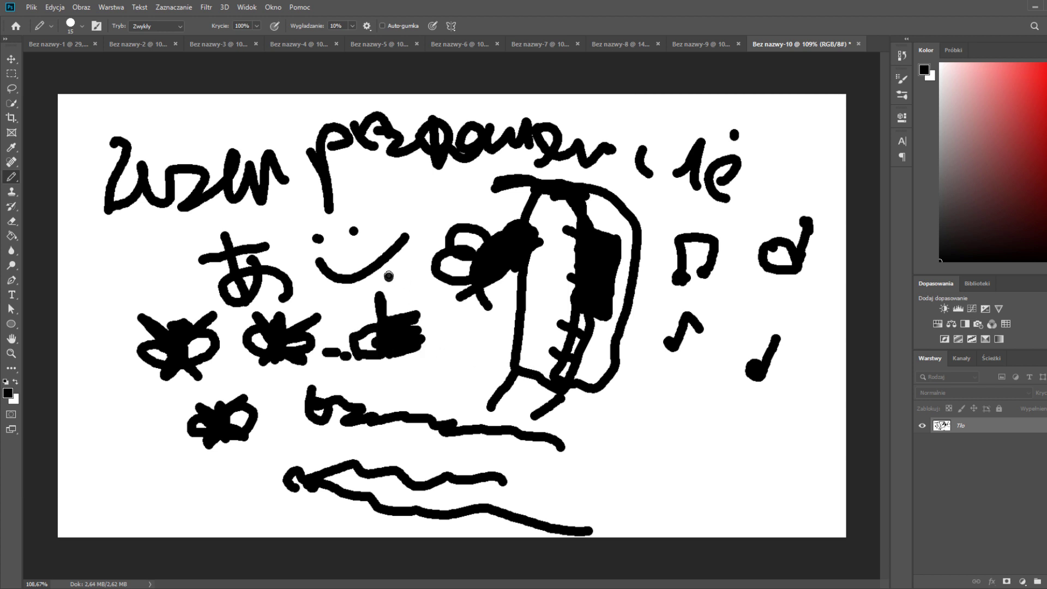
pyautogui.moveTo(388, 277); pyautogui.dragTo(381, 274)
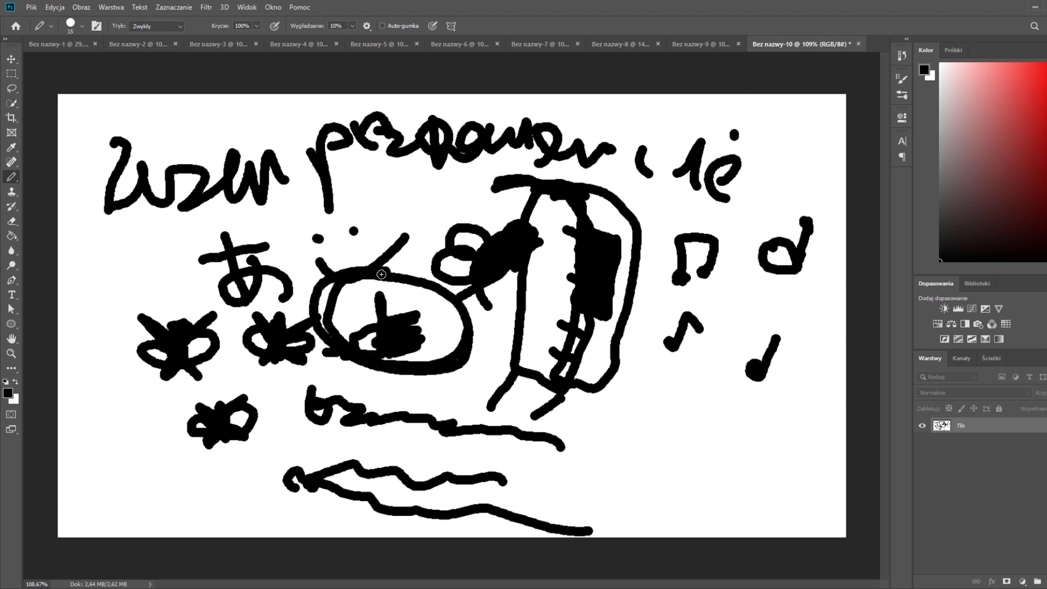
pyautogui.moveTo(656, 429); pyautogui.dragTo(740, 478)
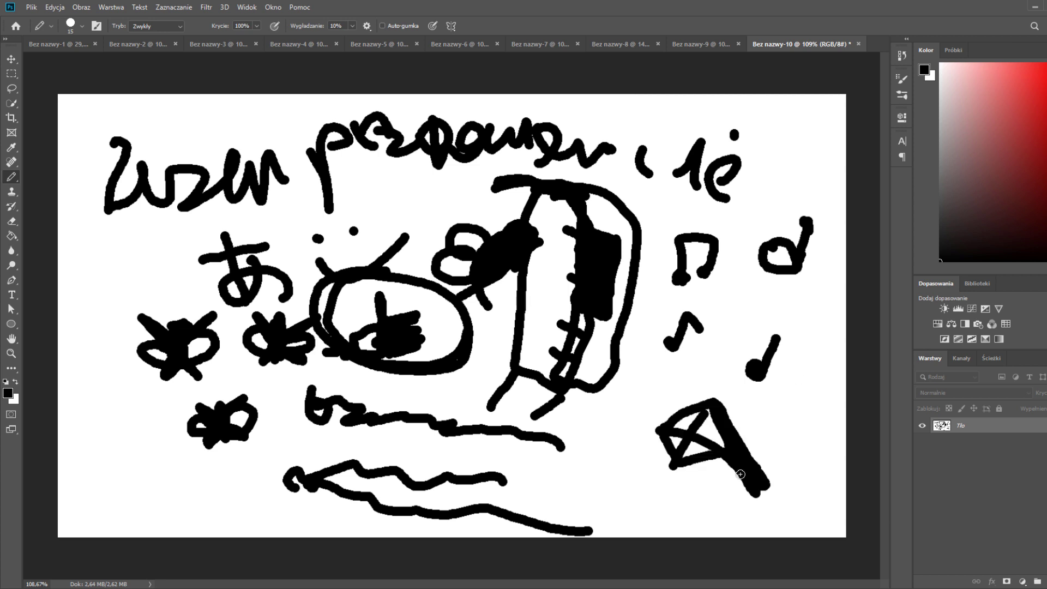
# Review each doodle canvas in turn, from the first cat canvas to the Bez nazwy-10 collage
pyautogui.click(35, 47)
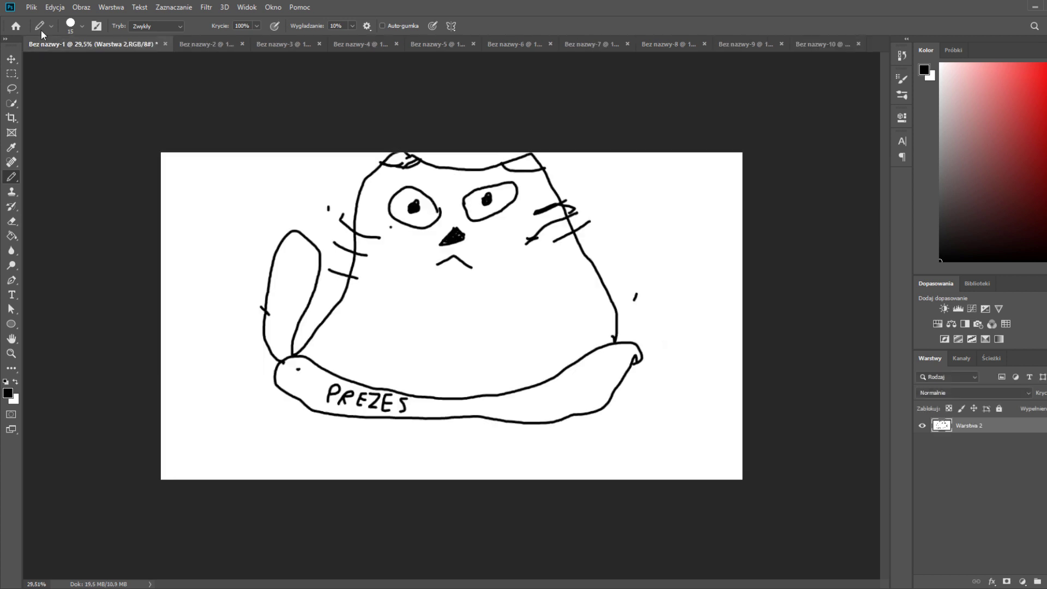
pyautogui.click(188, 45)
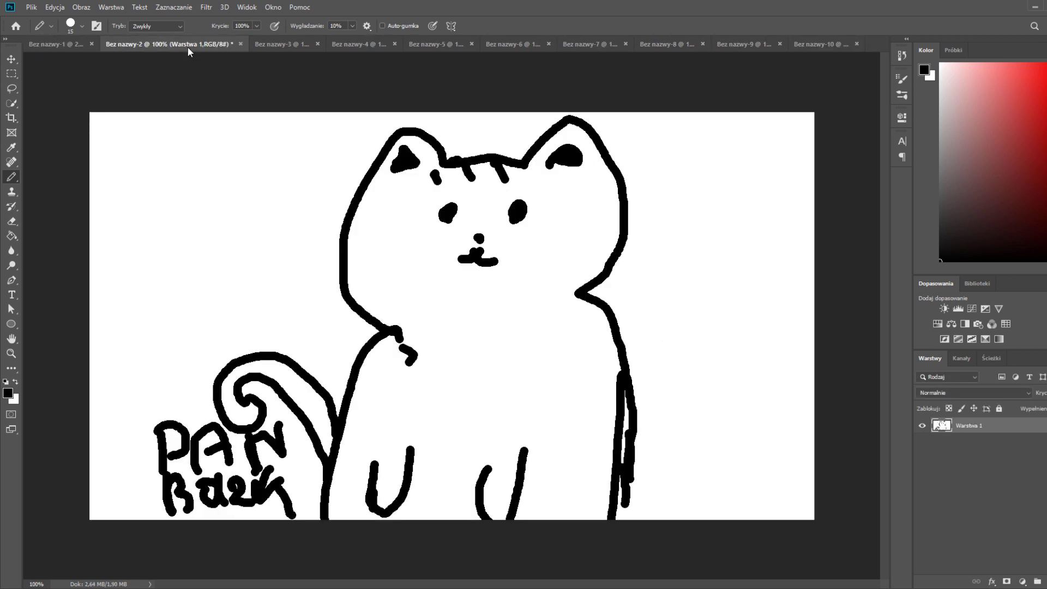
pyautogui.click(291, 44)
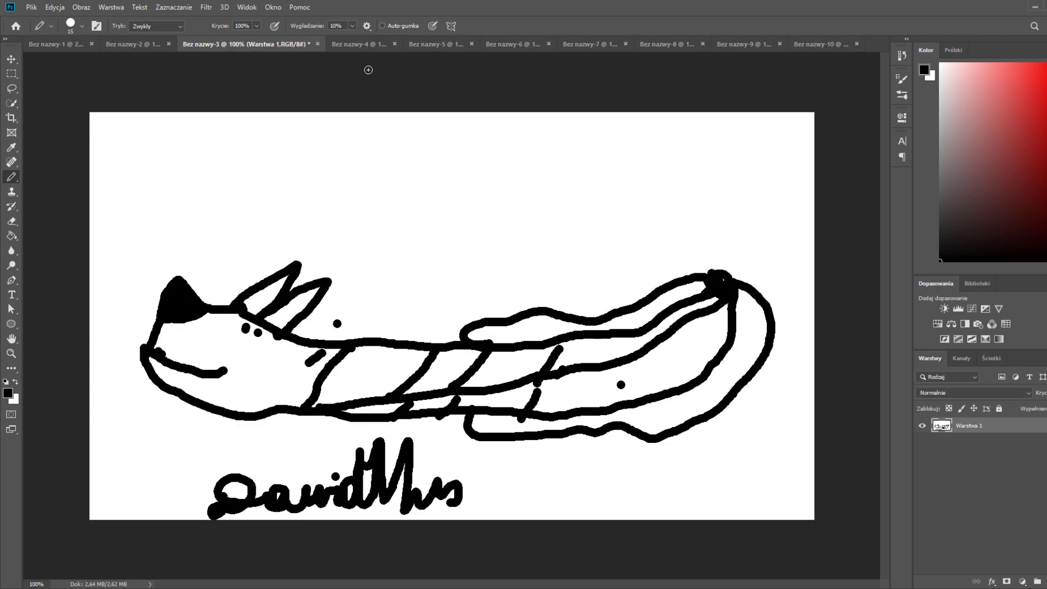
pyautogui.click(343, 47)
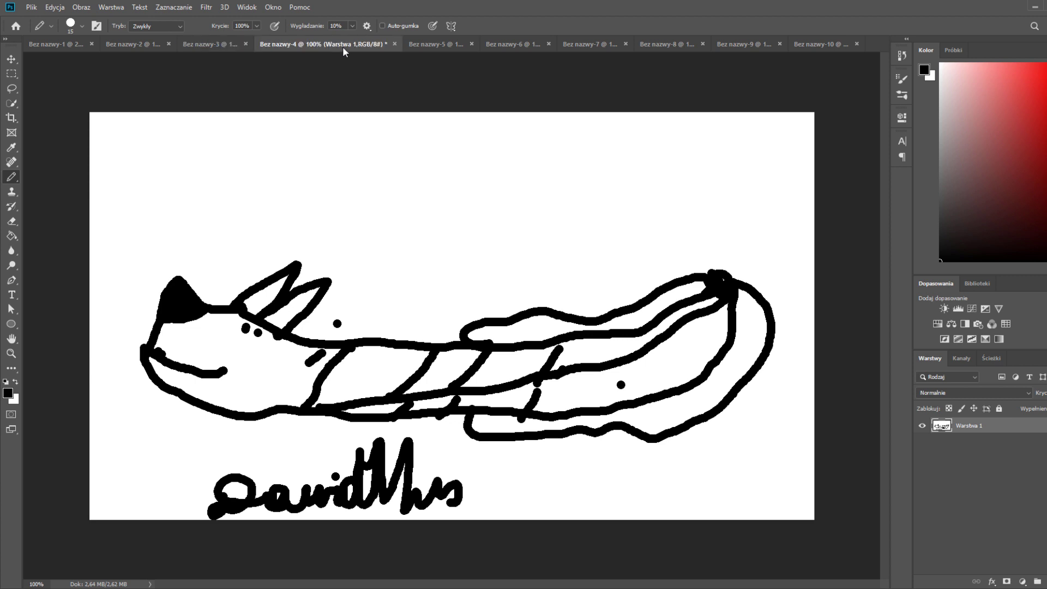
pyautogui.click(415, 44)
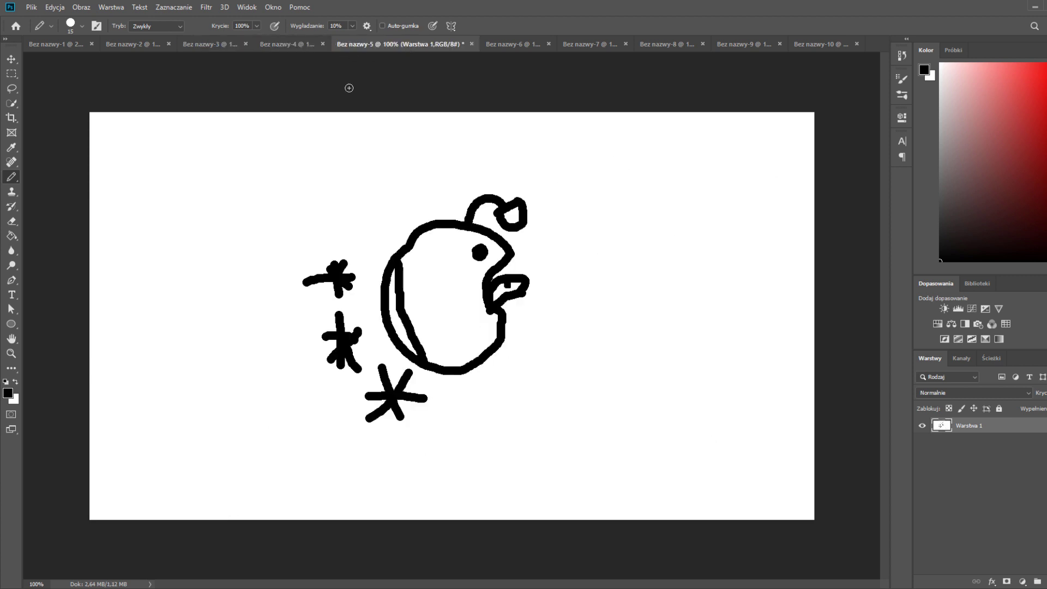
pyautogui.click(507, 44)
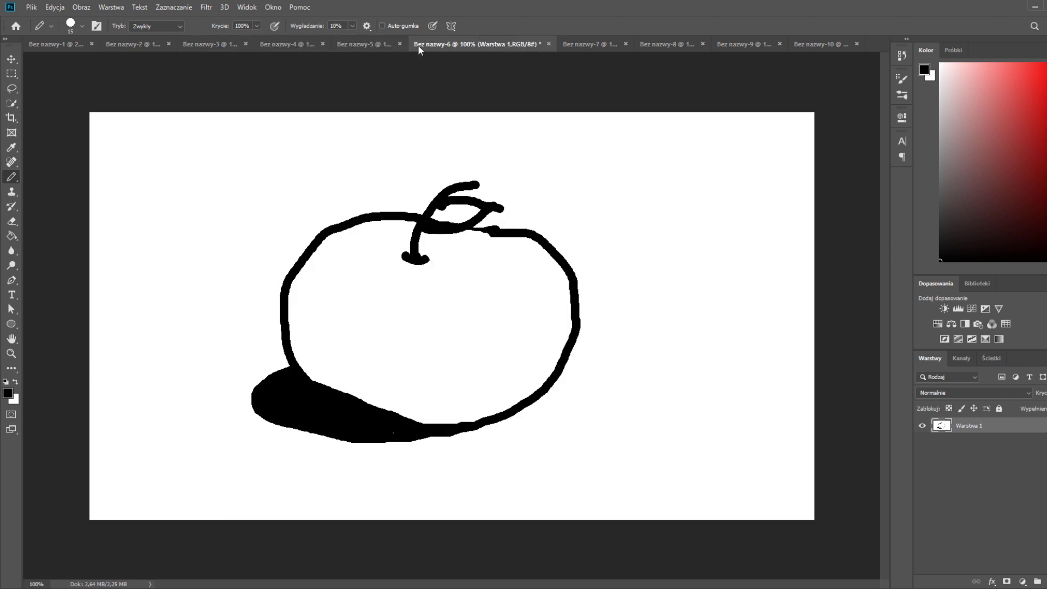
pyautogui.click(653, 44)
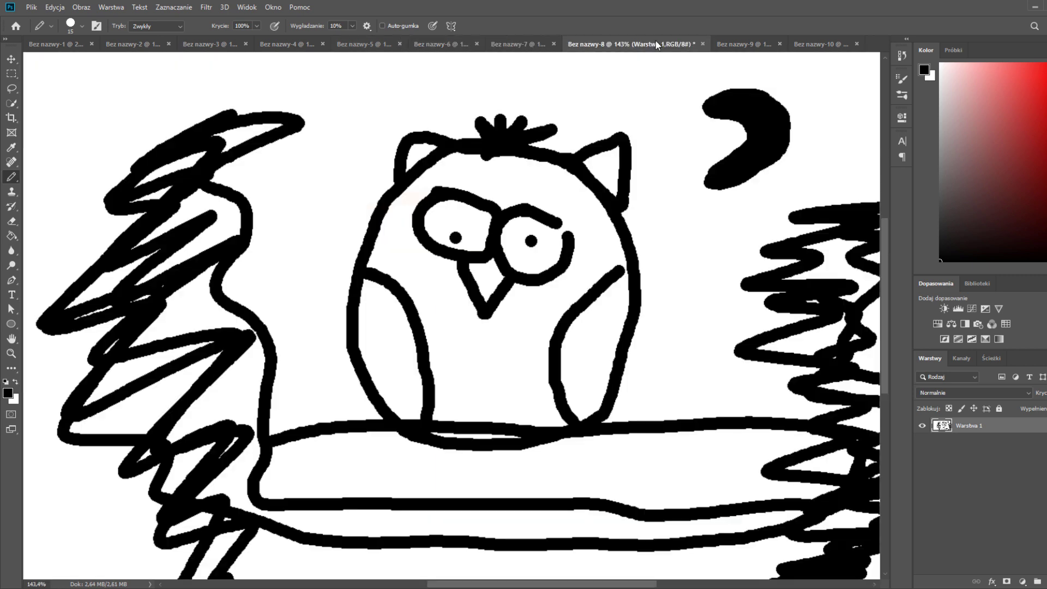
pyautogui.click(497, 45)
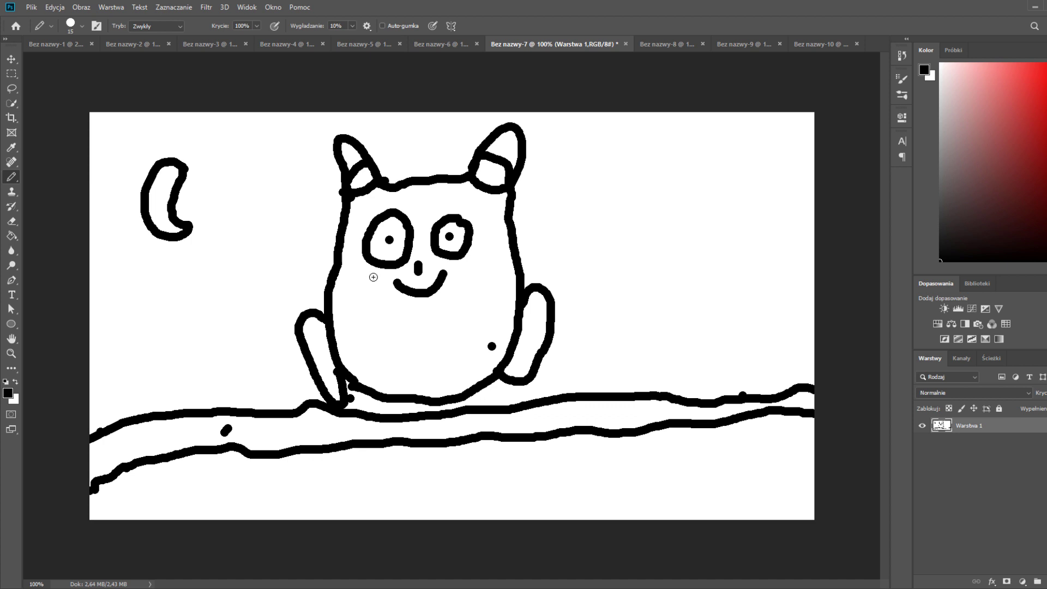
pyautogui.click(752, 44)
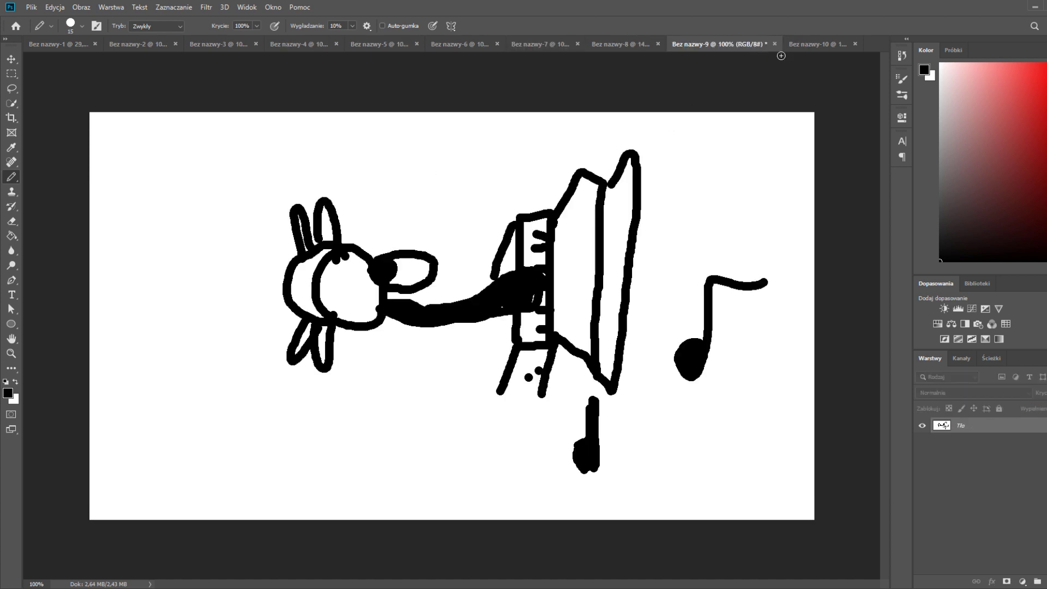
pyautogui.click(795, 45)
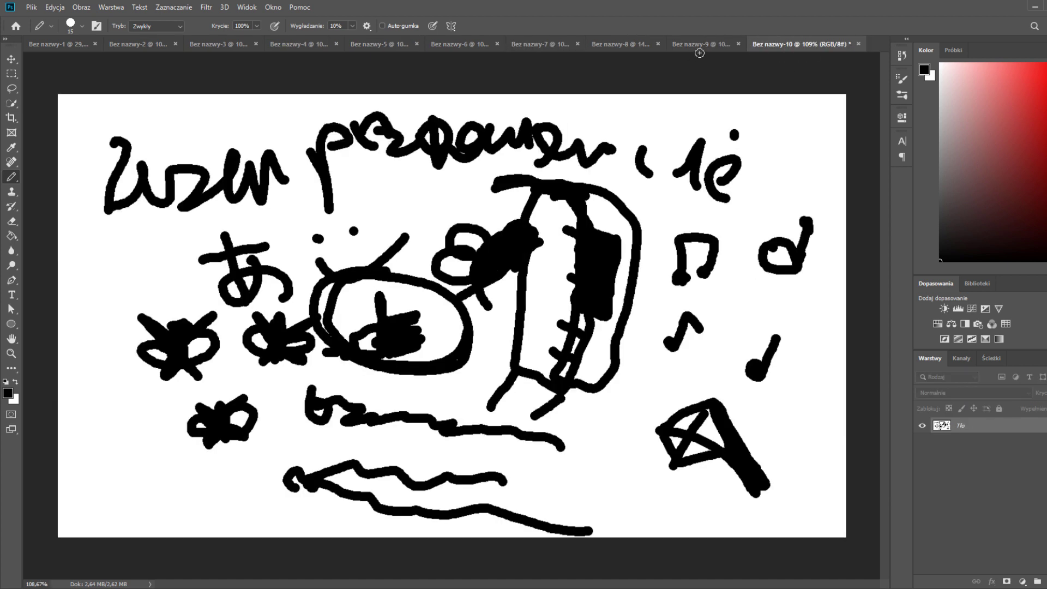
pyautogui.click(11, 353)
pyautogui.click(371, 359)
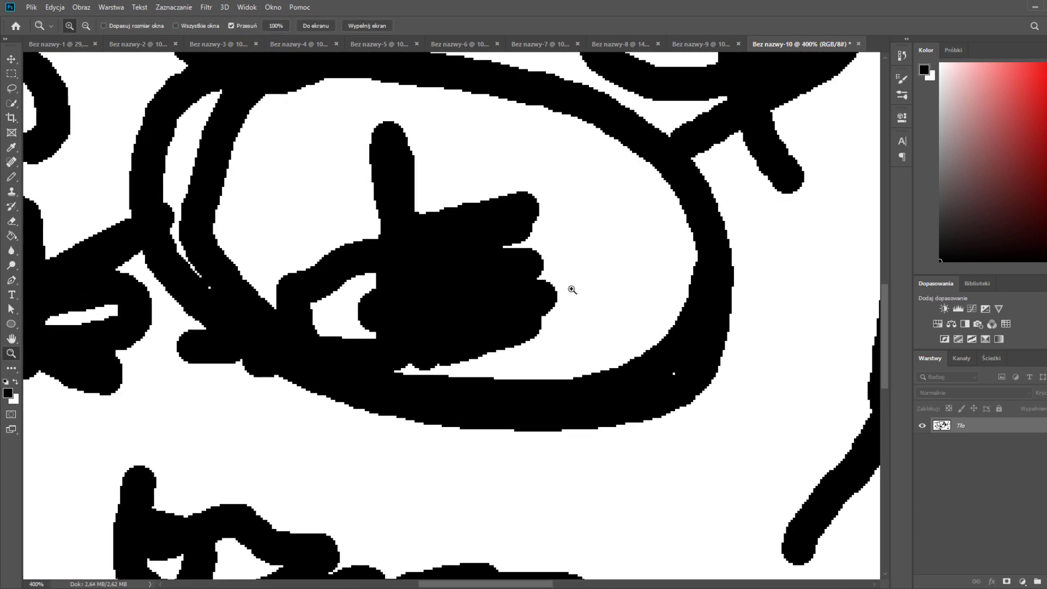
pyautogui.moveTo(570, 288); pyautogui.dragTo(471, 303)
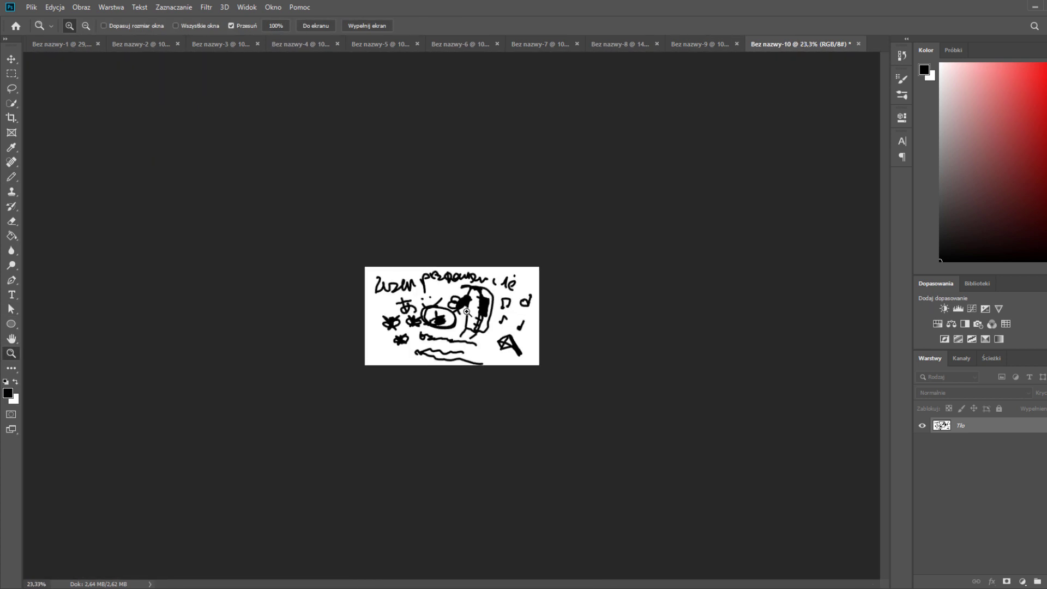
pyautogui.hotkey('ctrl', '1')
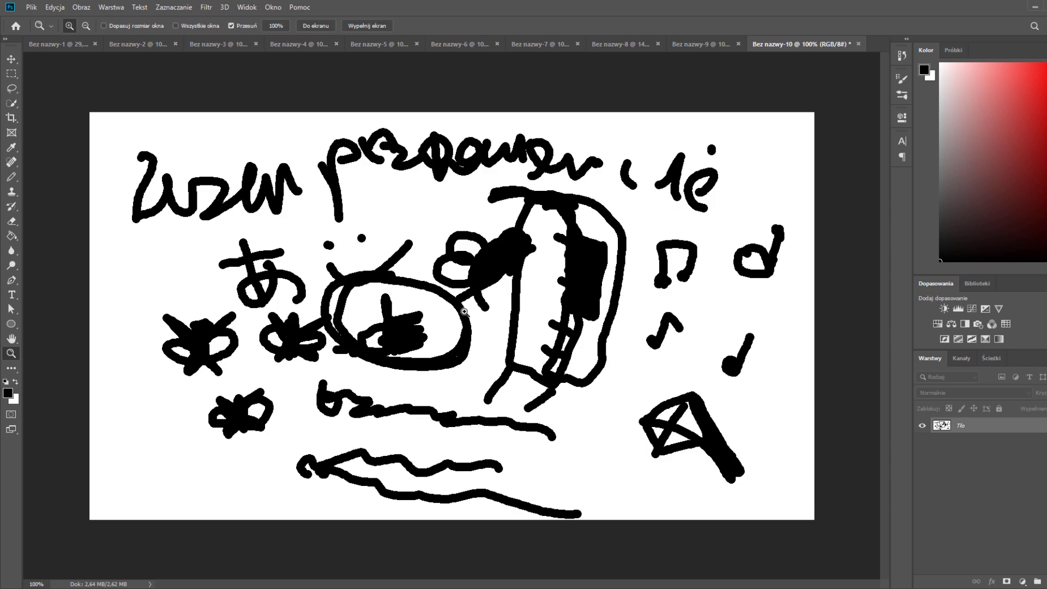